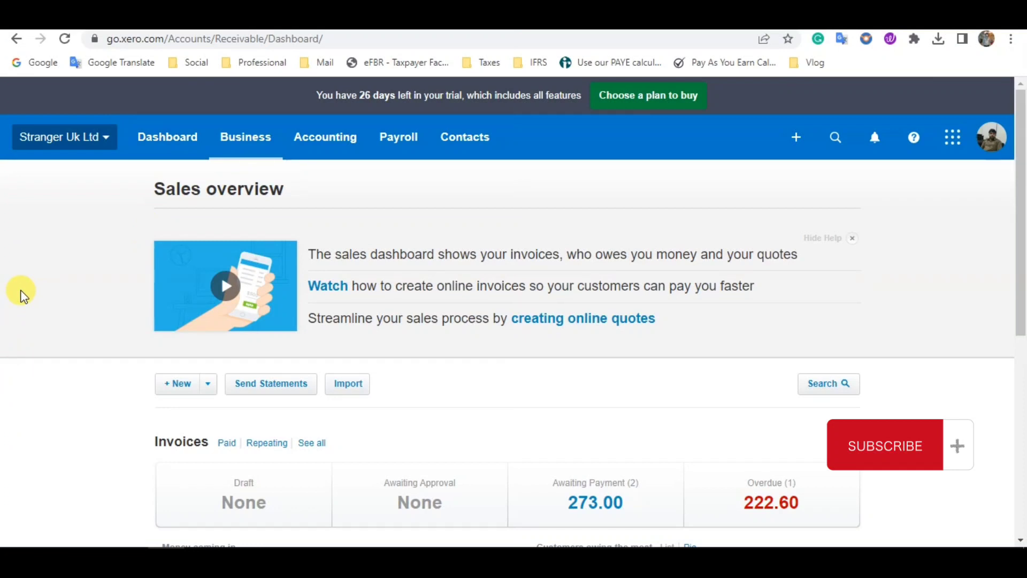
# Step: Create a new repeating invoice from the sales overview
pyautogui.scroll(-3, 21, 296)
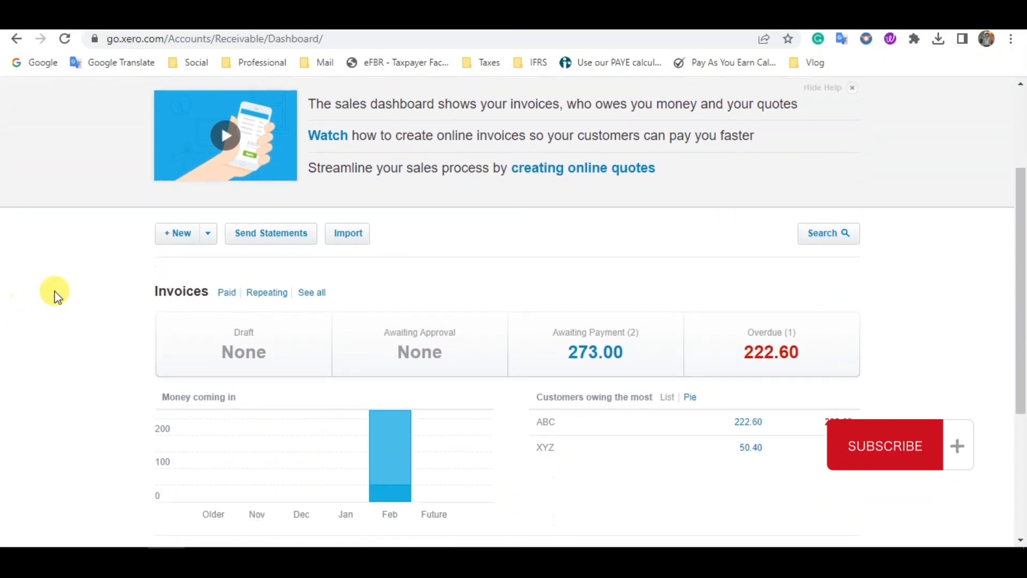
pyautogui.click(210, 236)
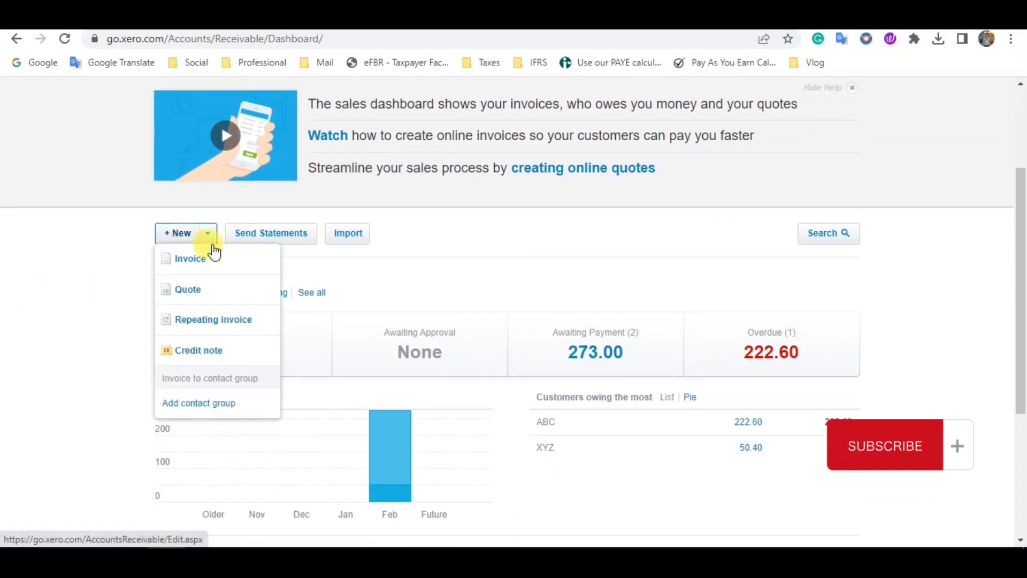
pyautogui.click(216, 319)
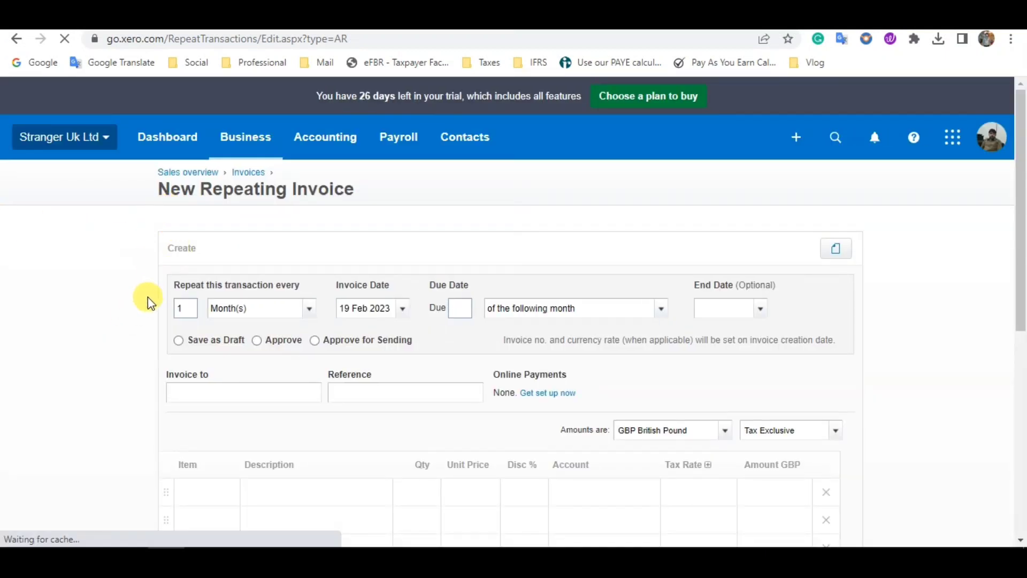
pyautogui.scroll(-1, 113, 321)
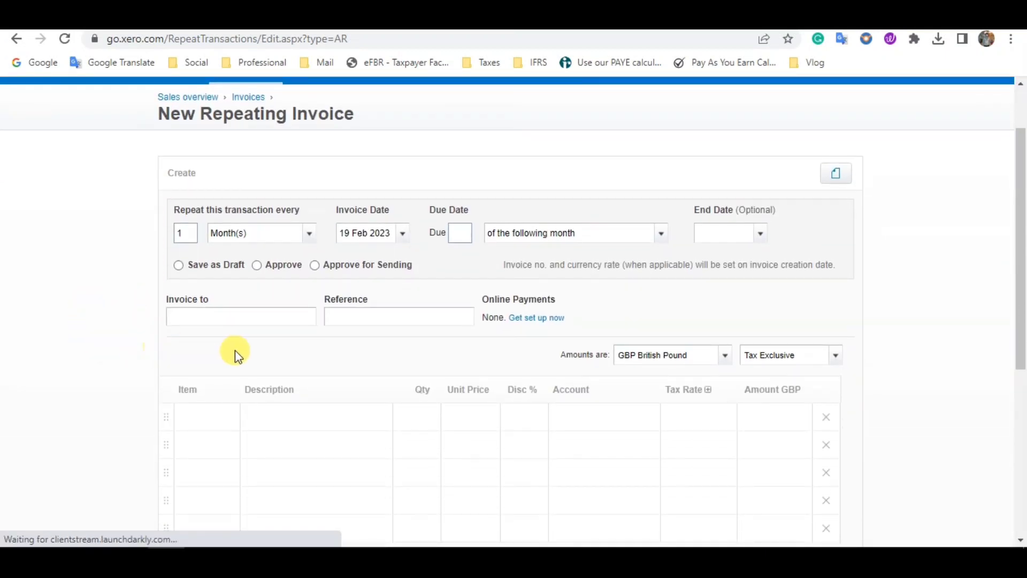
pyautogui.click(188, 321)
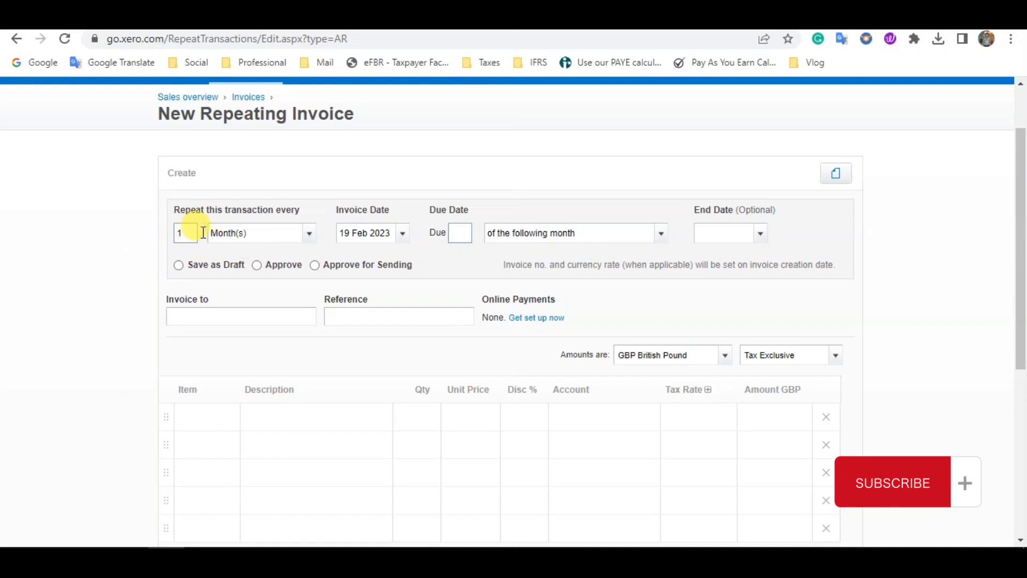
# Step: Try a repeat interval of 2 months and restore it to 1 month
pyautogui.click(180, 231)
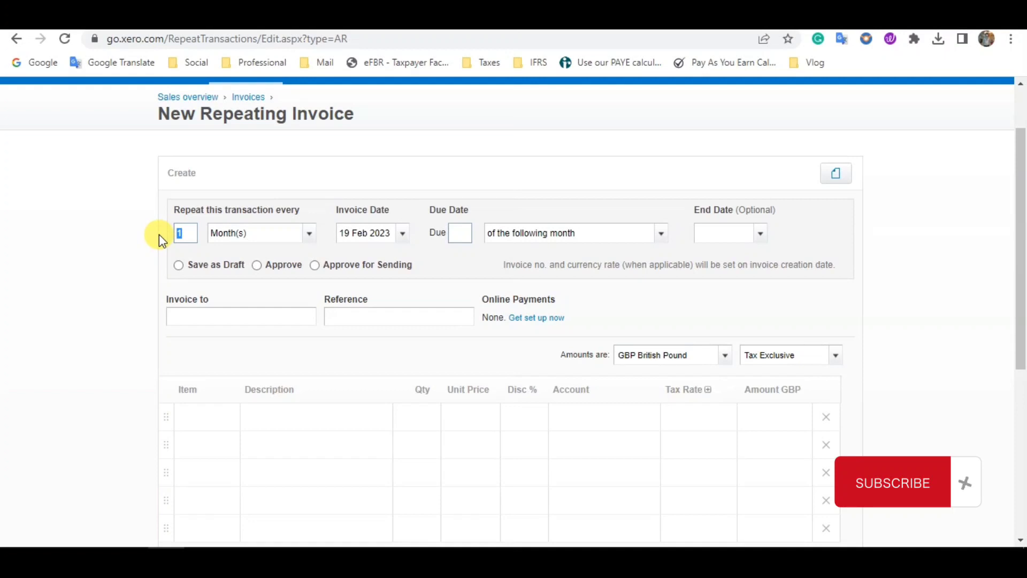
pyautogui.click(306, 235)
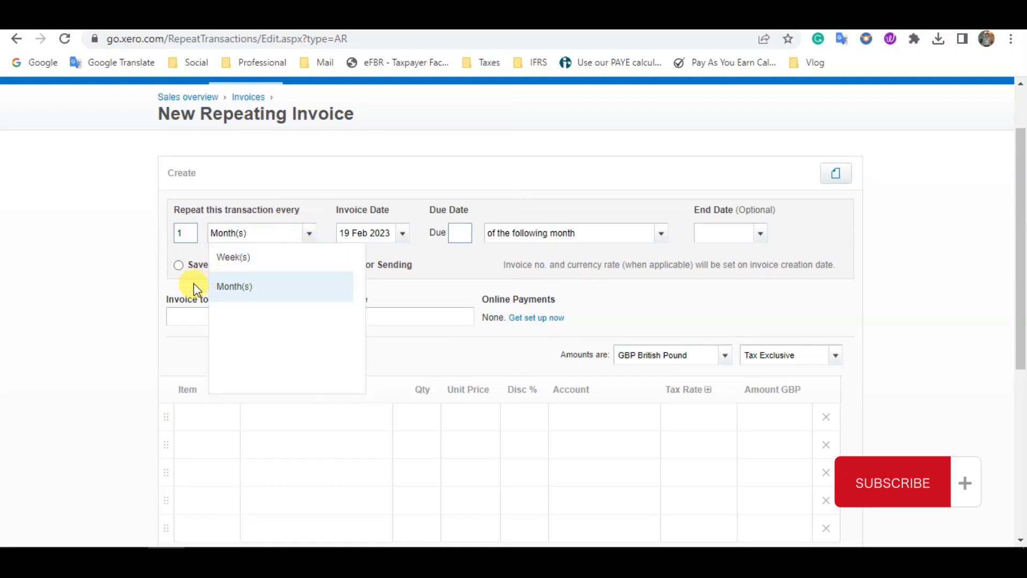
pyautogui.click(182, 234)
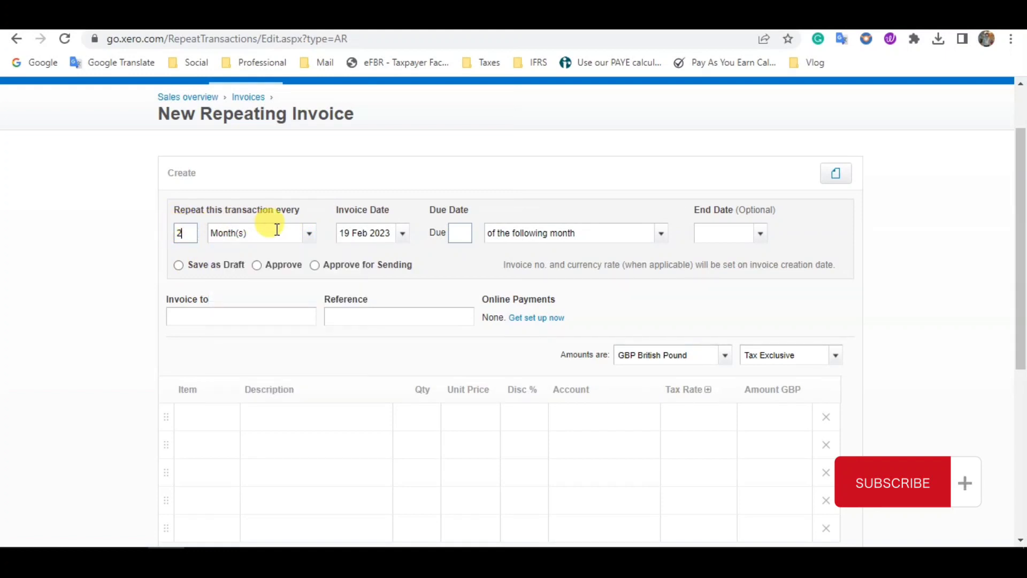
pyautogui.click(184, 234)
pyautogui.write('1')
pyautogui.press('Tab')
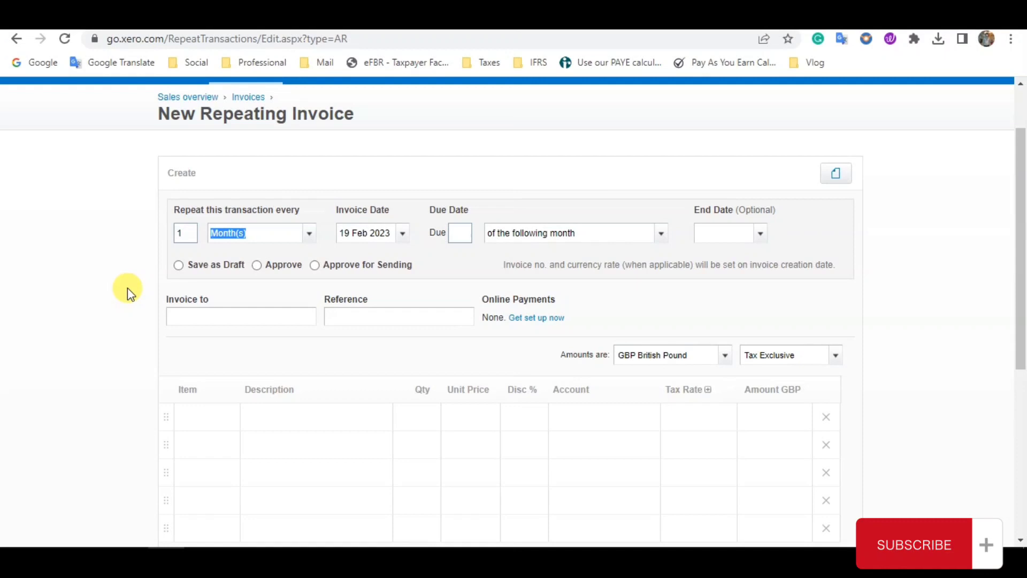
# Step: Address the repeating invoice to a new contact named MW-Services
pyautogui.click(209, 316)
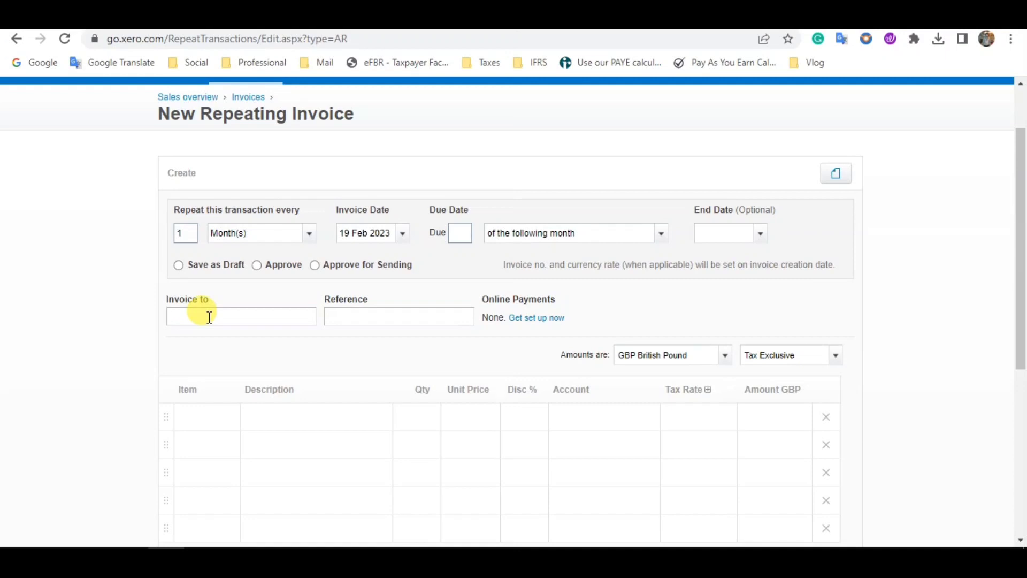
pyautogui.write('MW-')
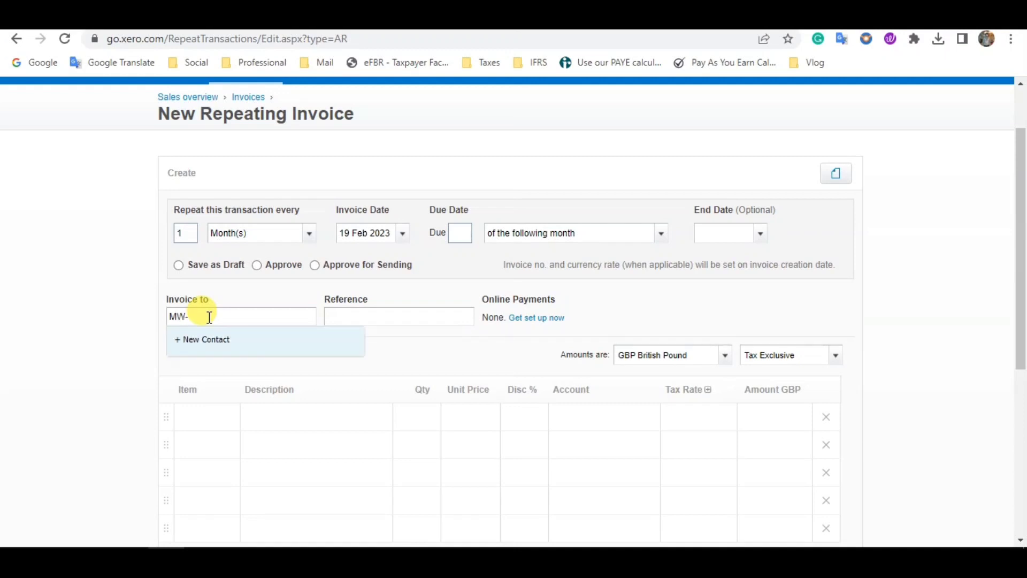
pyautogui.write('Services')
pyautogui.press('Tab')
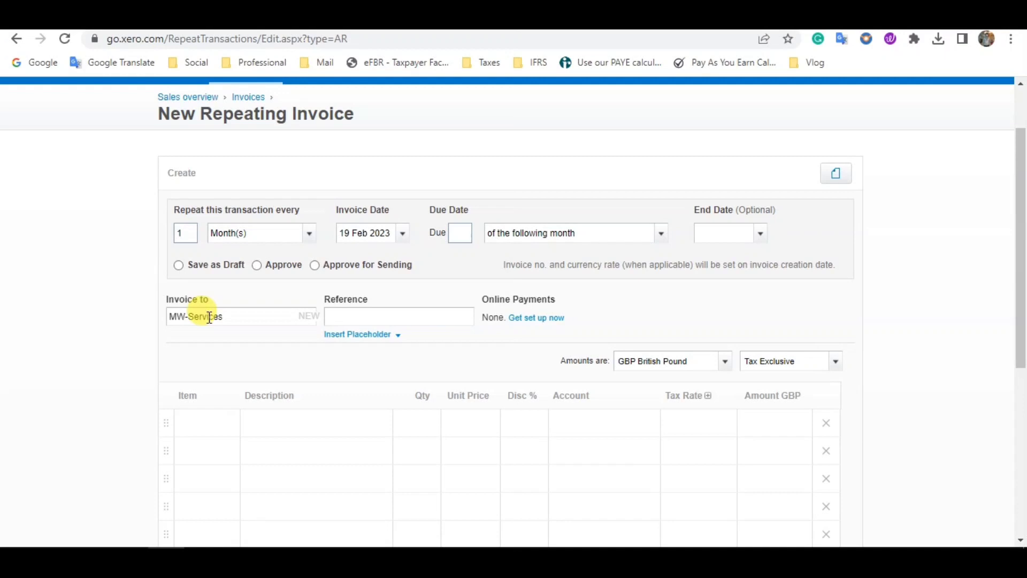
pyautogui.click(169, 201)
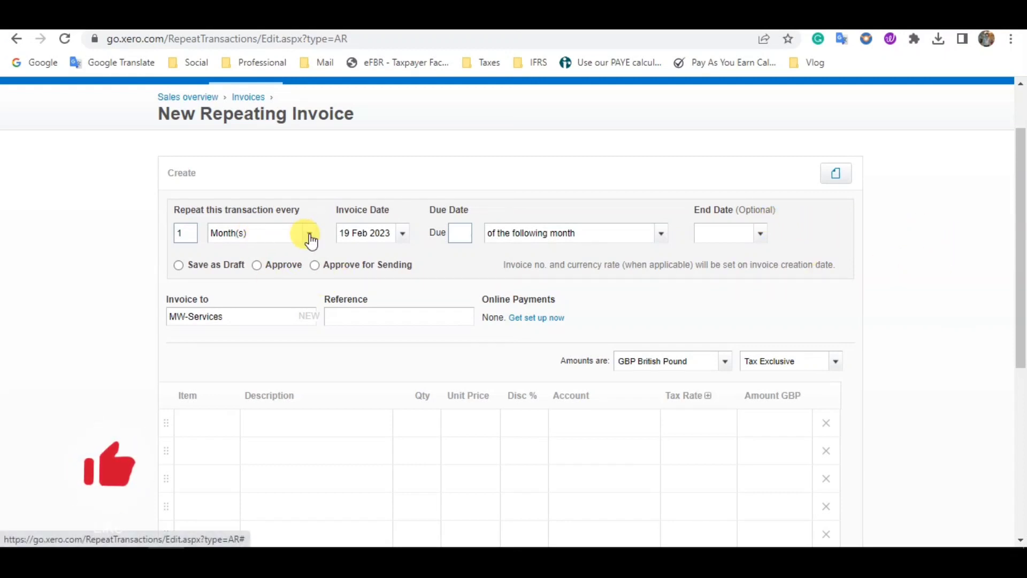
# Step: Set the invoice date to 1 Feb 2023 and accept the notice about a past date
pyautogui.click(409, 237)
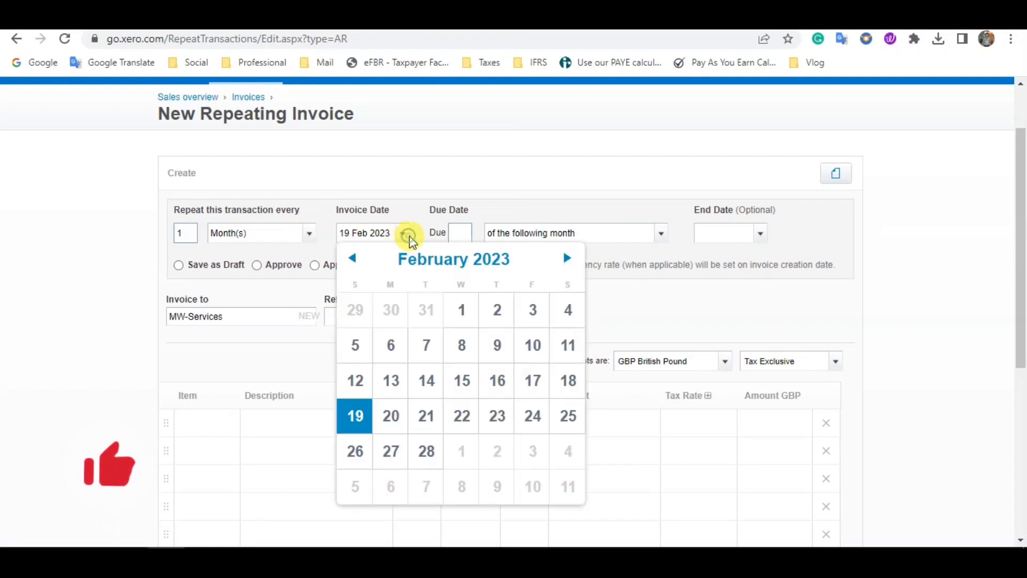
pyautogui.click(460, 312)
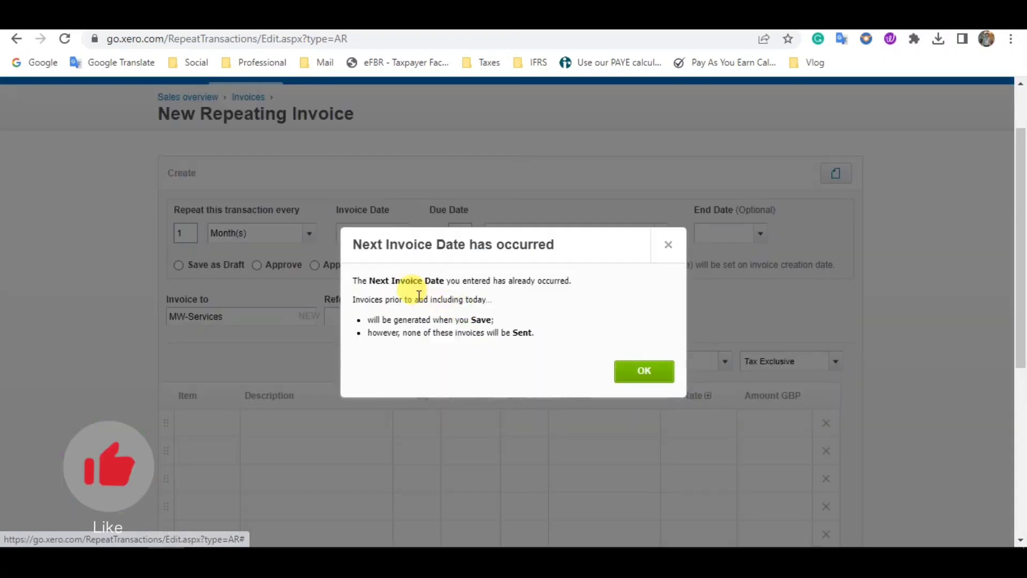
pyautogui.click(613, 368)
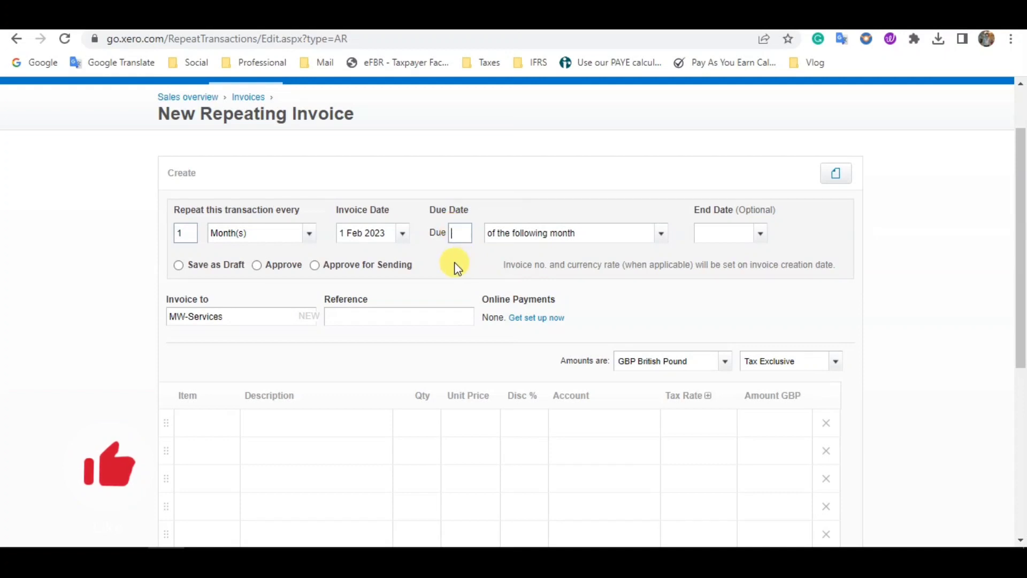
# Step: Set the due date to 3 of the current month and choose Save as Draft for the generated invoices
pyautogui.write('3')
pyautogui.press('Tab')
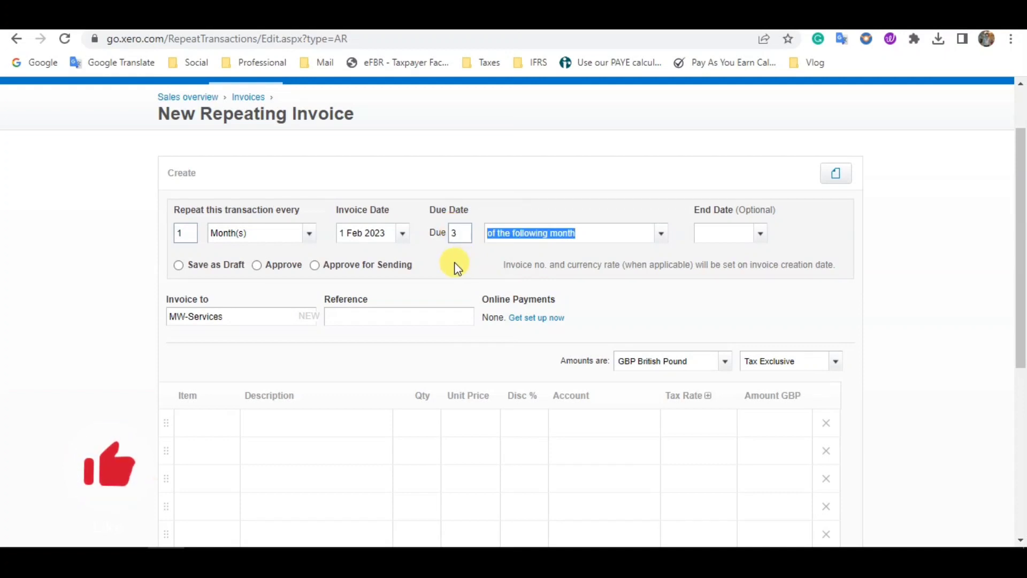
pyautogui.click(662, 235)
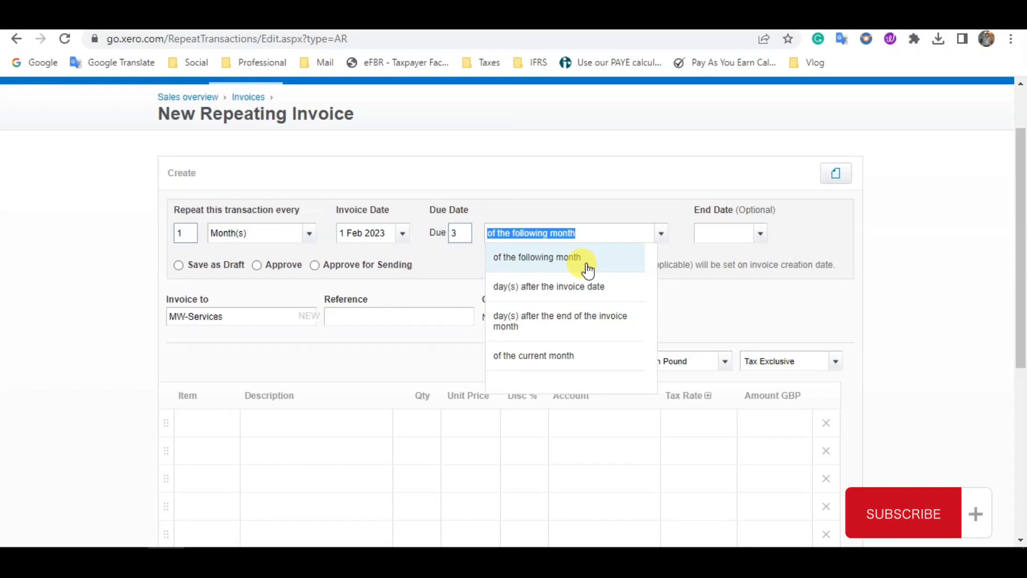
pyautogui.click(557, 353)
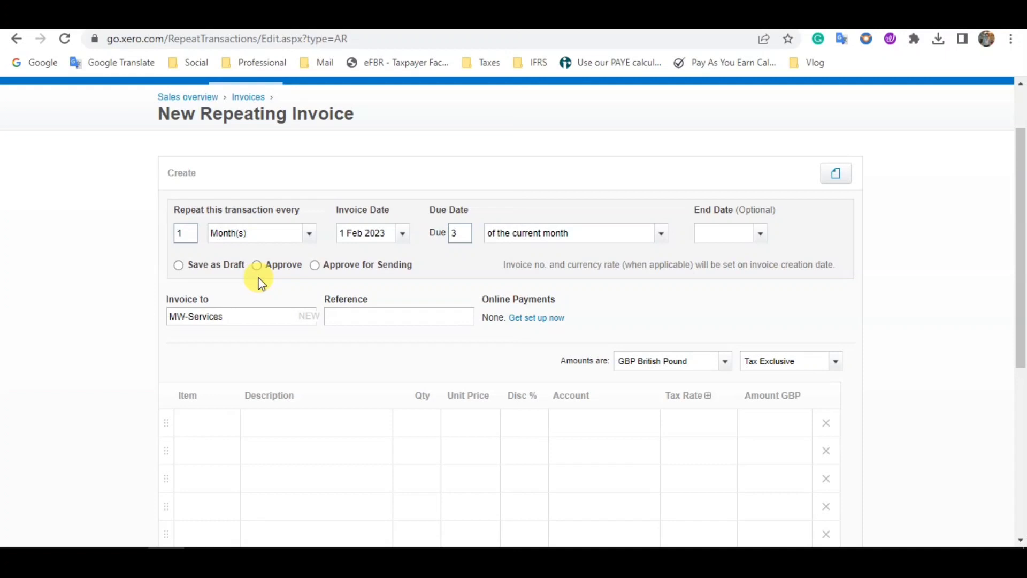
pyautogui.click(208, 266)
# Step: Insert the Month placeholder into the invoice's reference
pyautogui.click(371, 316)
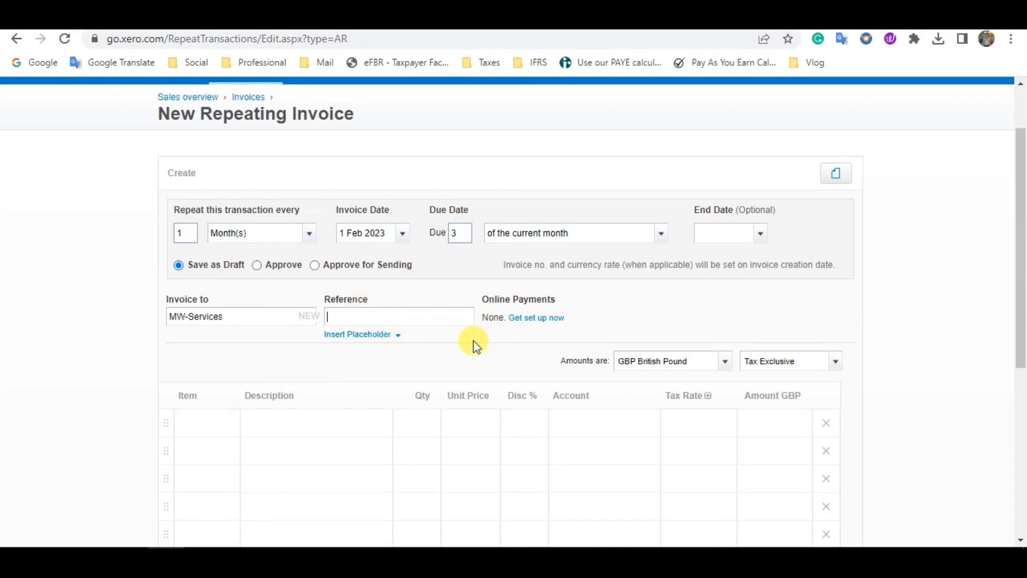
pyautogui.click(382, 337)
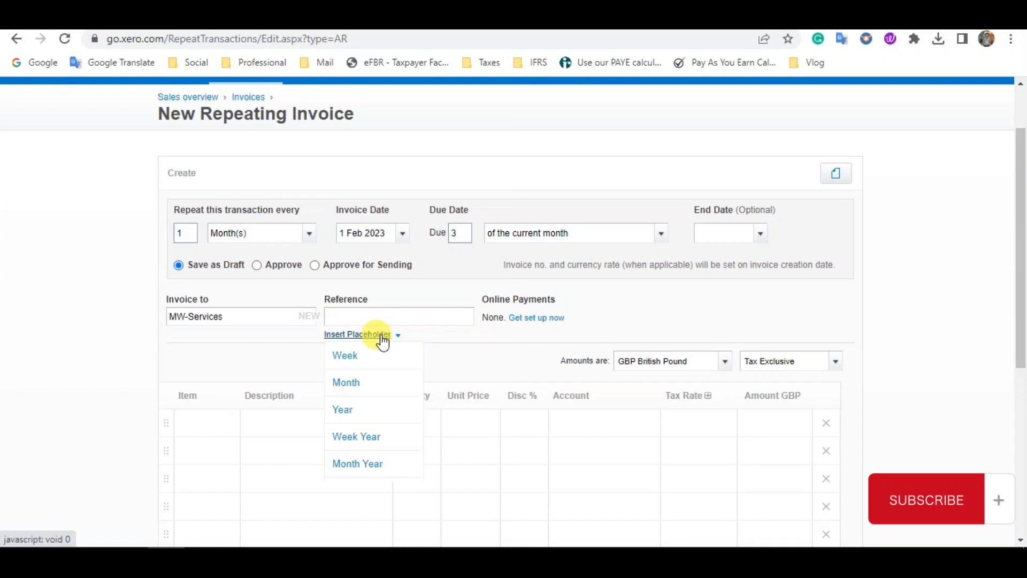
pyautogui.click(345, 382)
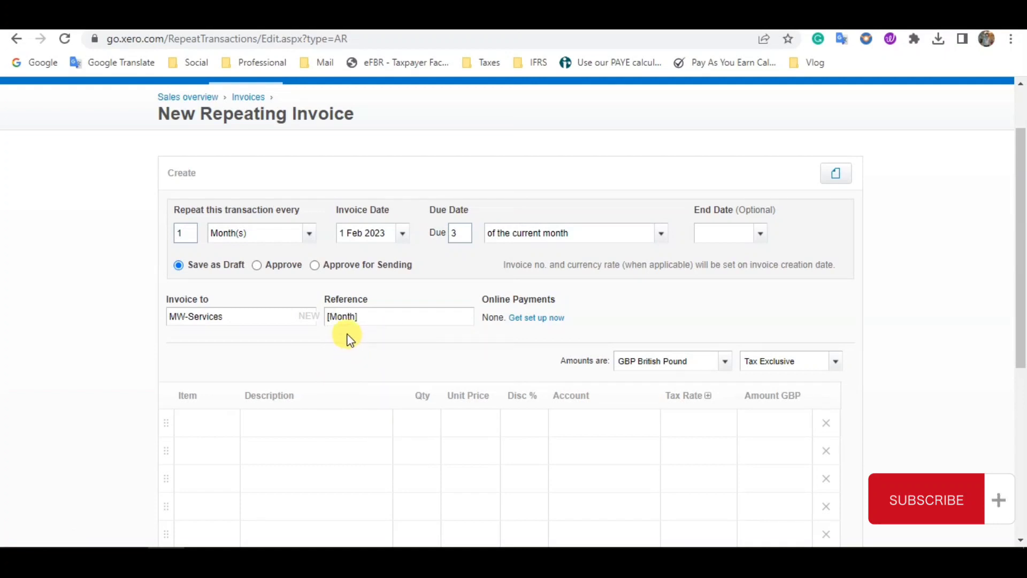
# Step: Add the text "MW Services for the Month of" before the [Month] placeholder in the reference
pyautogui.click(329, 317)
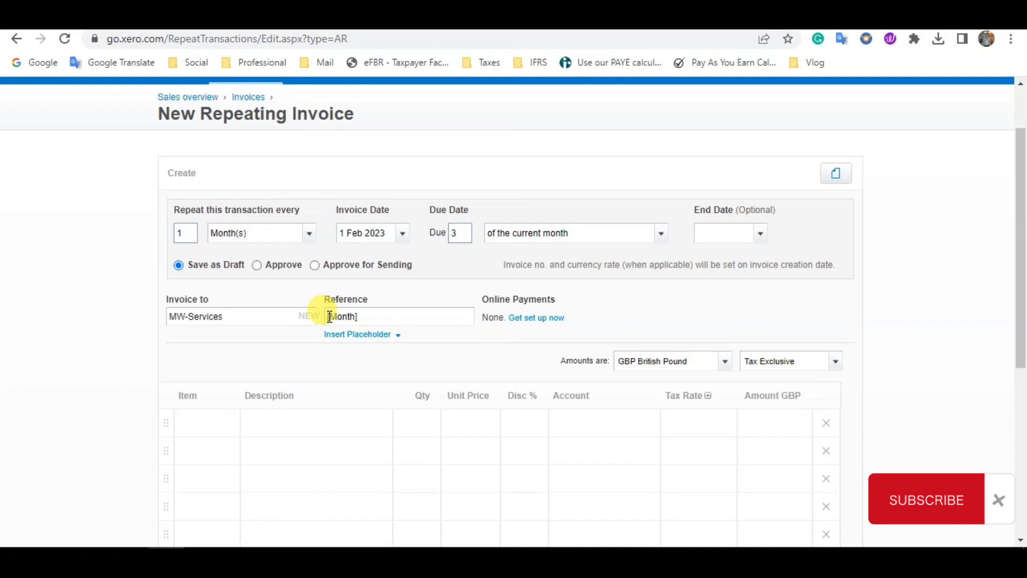
pyautogui.write('MW Ser')
pyautogui.write('vices fro t')
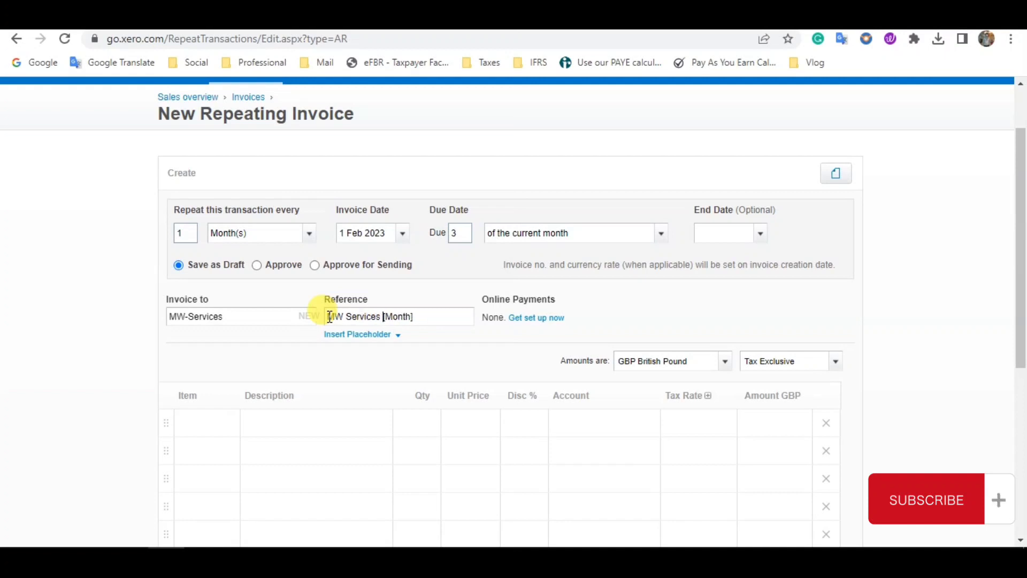
pyautogui.write('he Month ')
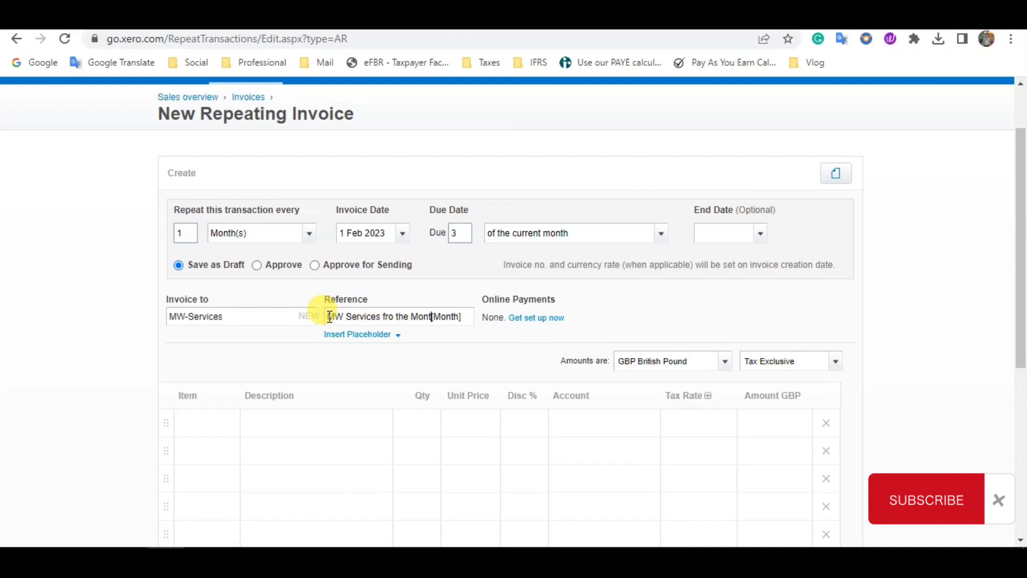
pyautogui.write('of')
pyautogui.press('Left')
pyautogui.press('Left')
pyautogui.press('Left')
pyautogui.press('Left')
pyautogui.press('Left')
pyautogui.press('Left')
pyautogui.press('Left')
pyautogui.press('Left')
pyautogui.press('Left')
pyautogui.press('Left')
pyautogui.press('Left')
pyautogui.press('Left')
pyautogui.press('Left')
pyautogui.press('Left')
pyautogui.press('Left')
pyautogui.press('Left')
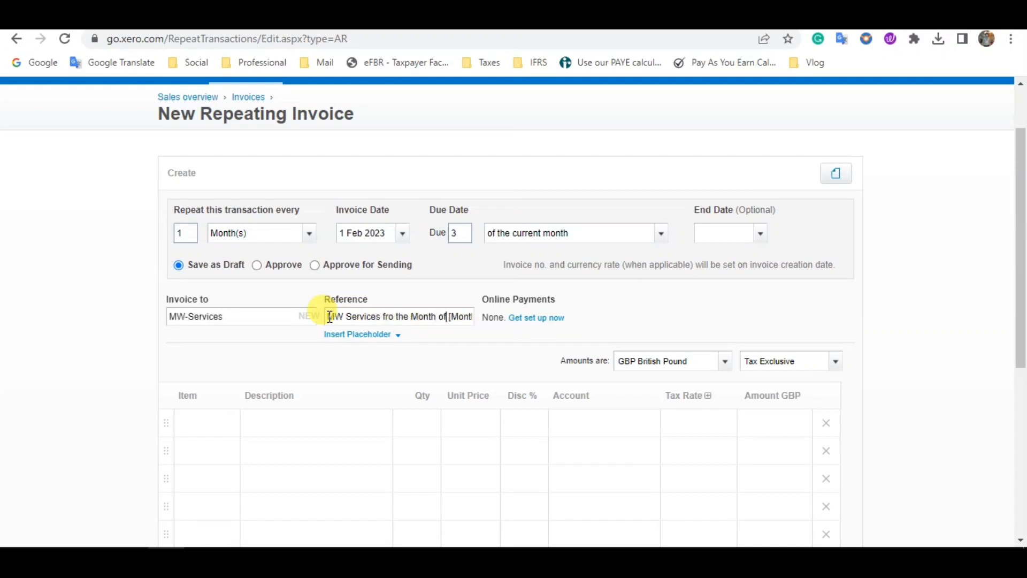
pyautogui.press('Delete')
pyautogui.press('Right')
pyautogui.write('r')
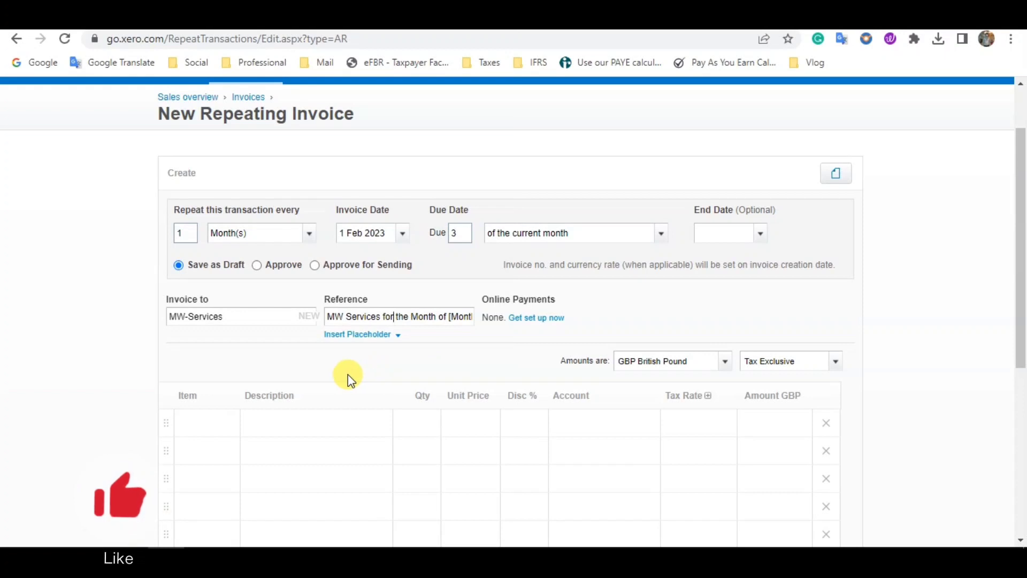
# Step: Choose the item RS: Repair Services for the first invoice line
pyautogui.scroll(-2, 345, 373)
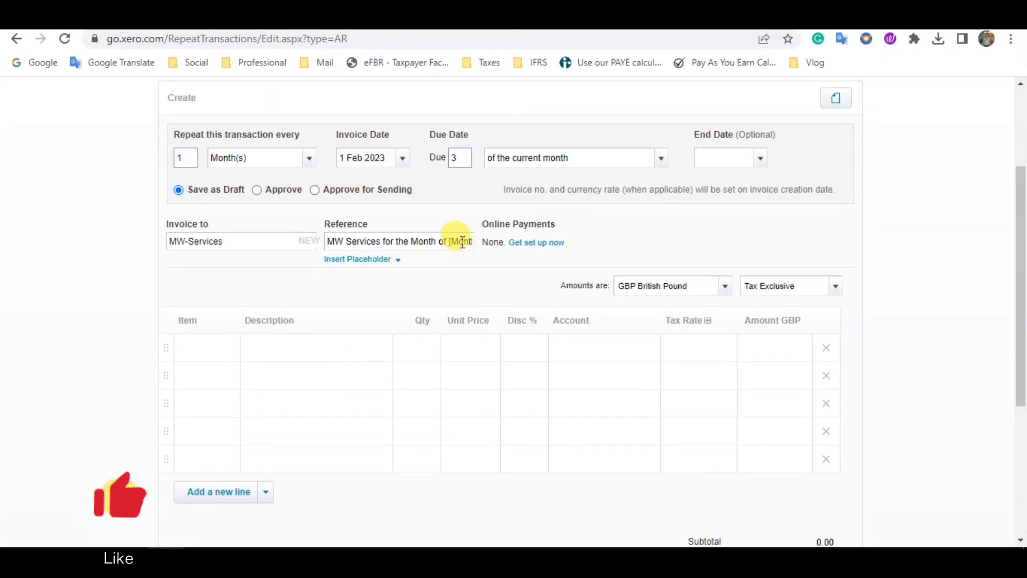
pyautogui.scroll(-1, 235, 370)
pyautogui.scroll(-1, 231, 371)
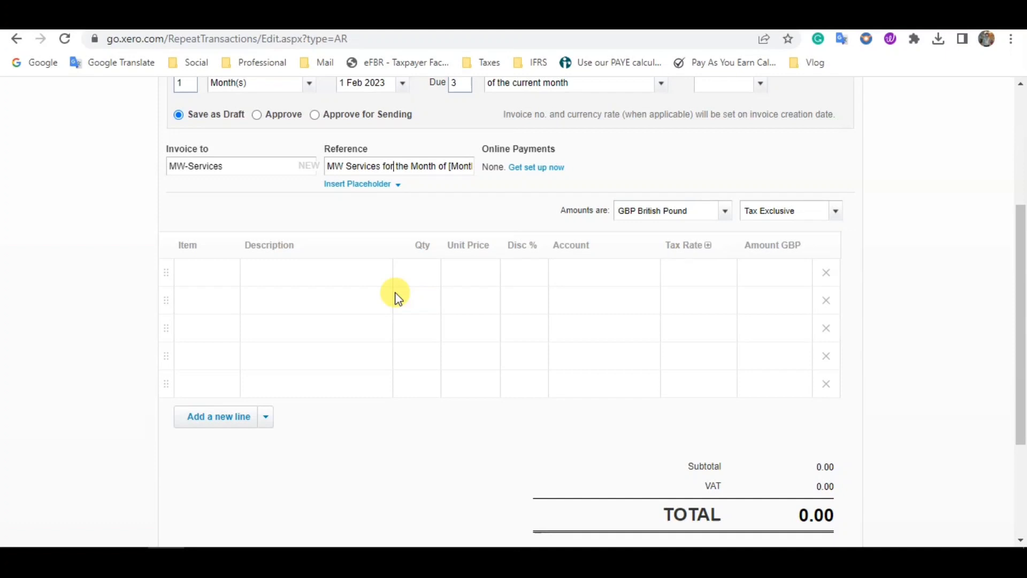
pyautogui.click(602, 272)
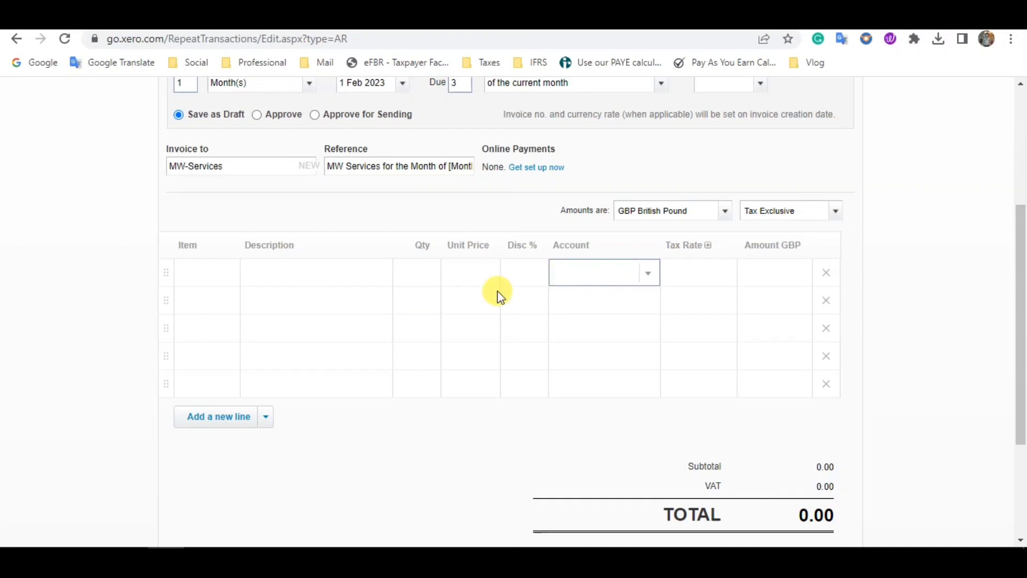
pyautogui.click(222, 284)
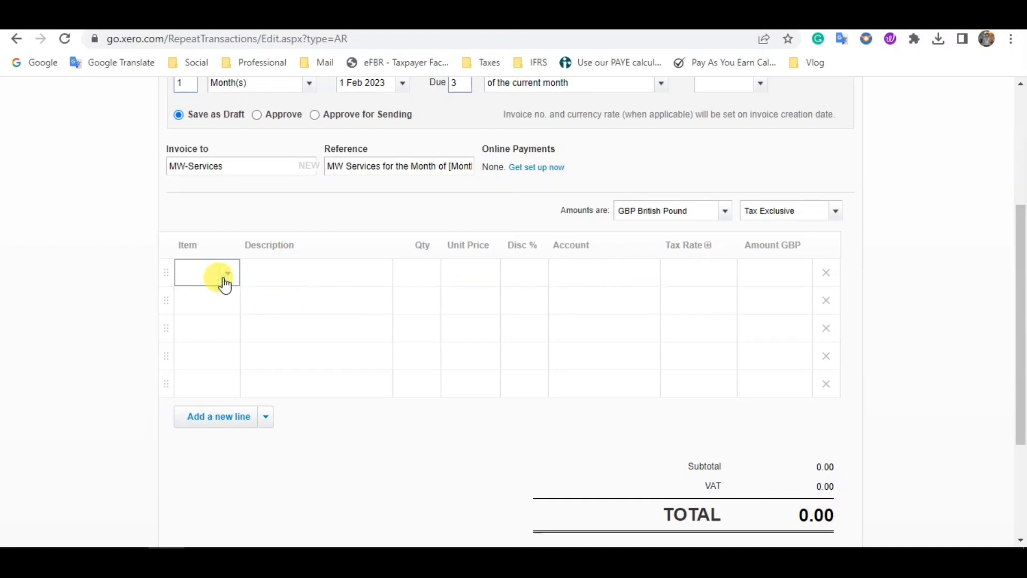
pyautogui.write('repair')
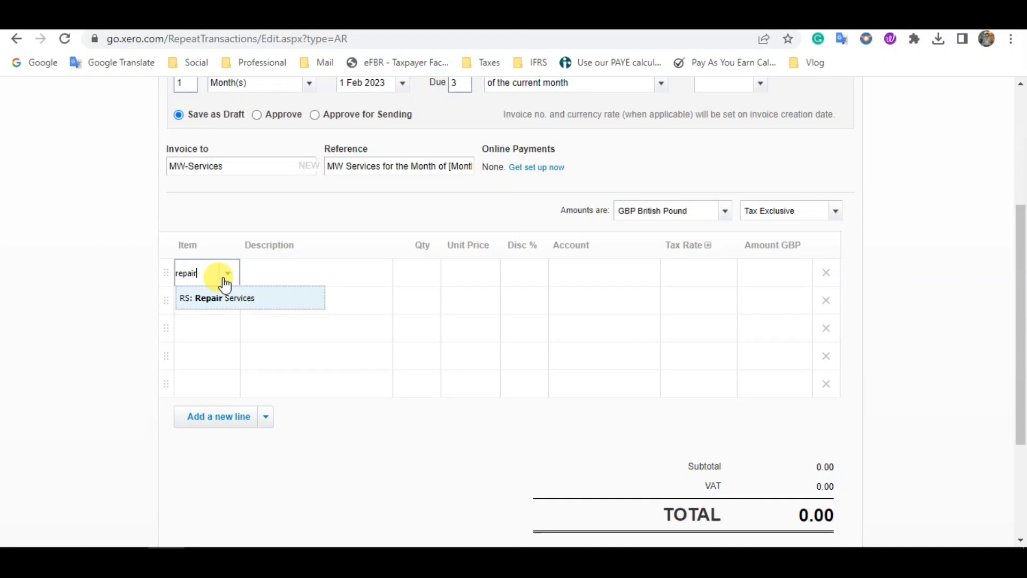
pyautogui.click(231, 298)
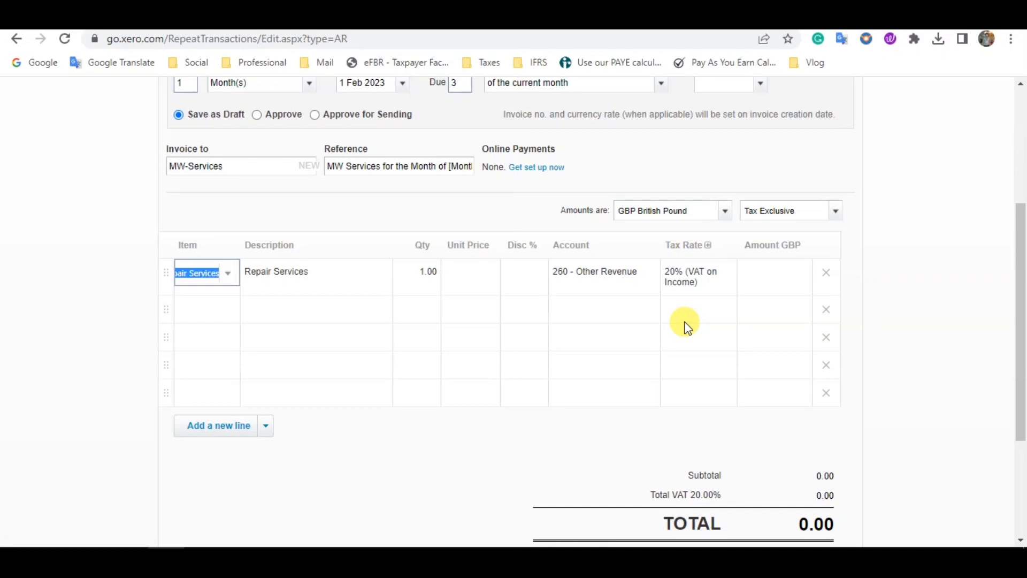
# Step: Extend the first line's description with "for the MW and Month of" followed by the Month placeholder
pyautogui.click(332, 274)
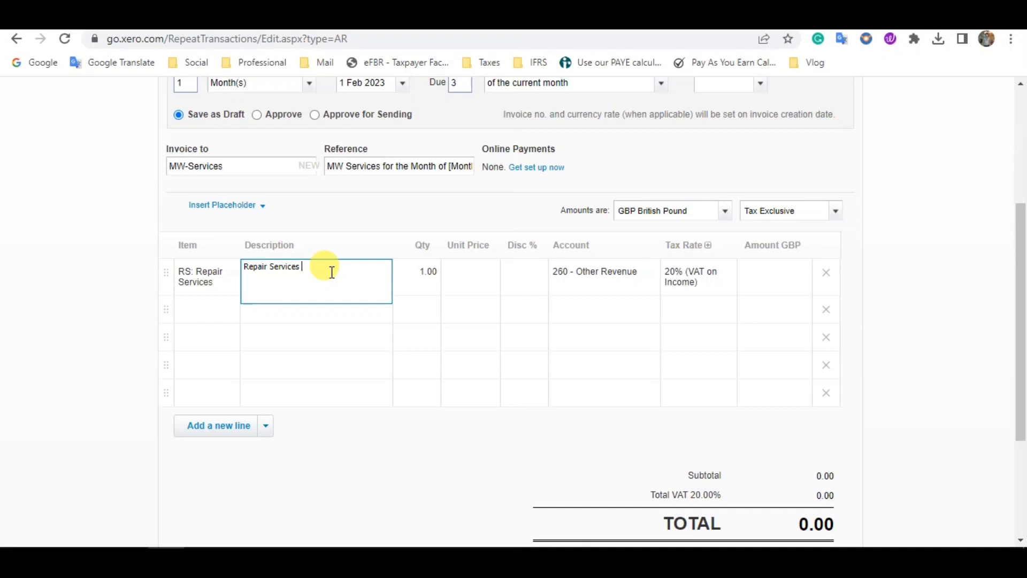
pyautogui.write('for the MW and Month of')
pyautogui.click(229, 206)
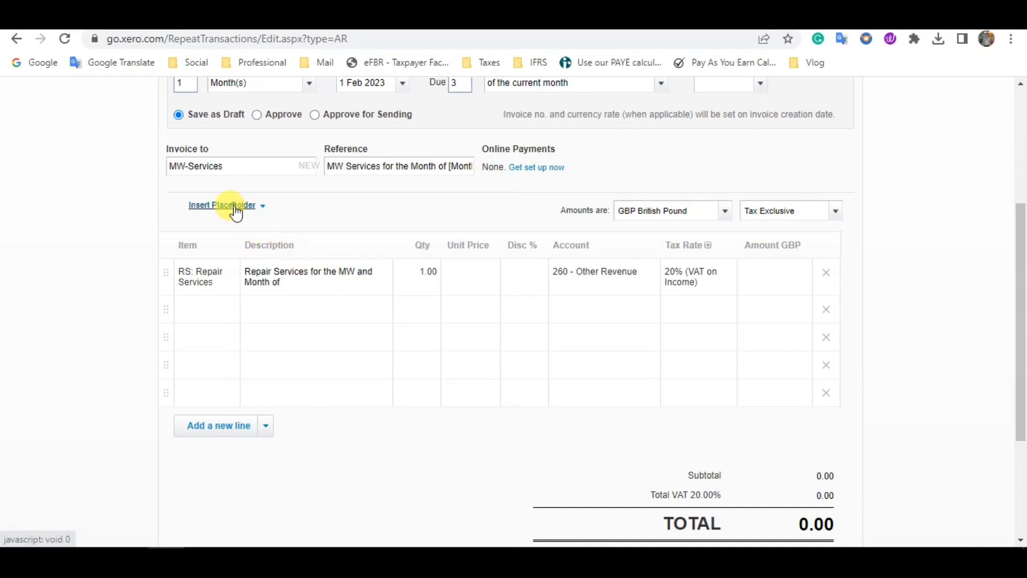
pyautogui.click(228, 261)
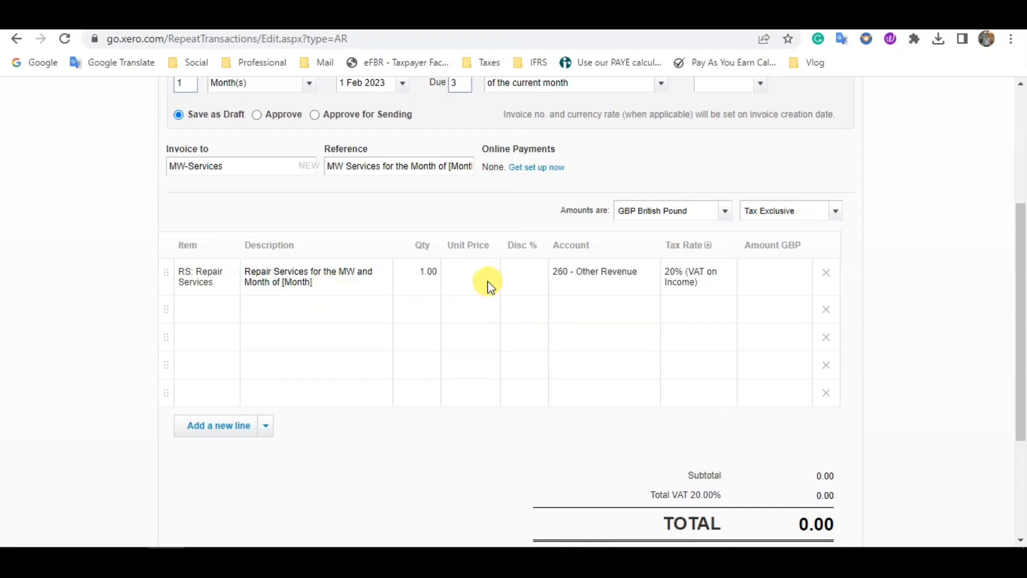
# Step: Set the unit price of the Repair Services line to 5
pyautogui.click(462, 282)
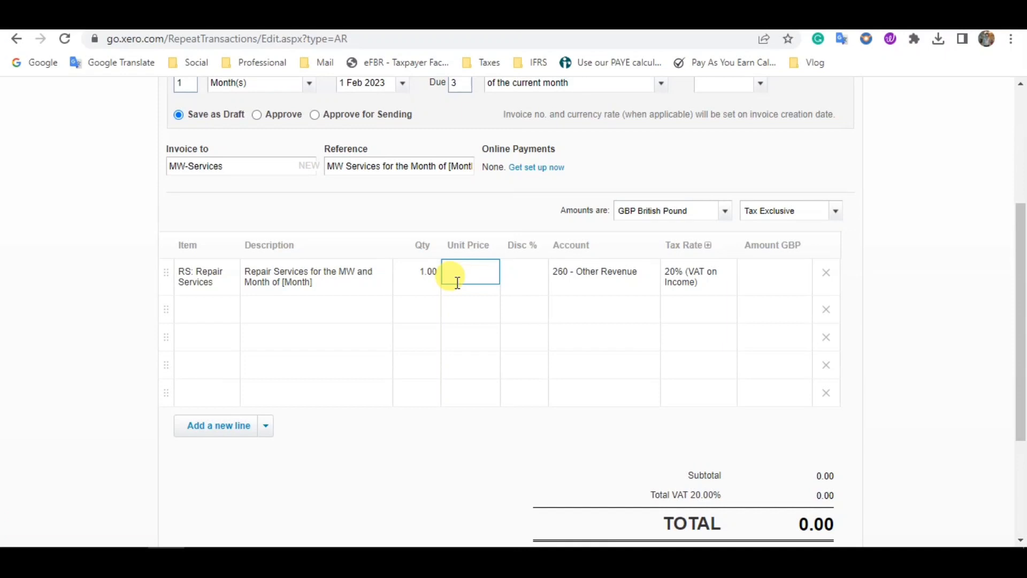
pyautogui.write('5')
pyautogui.press('Tab')
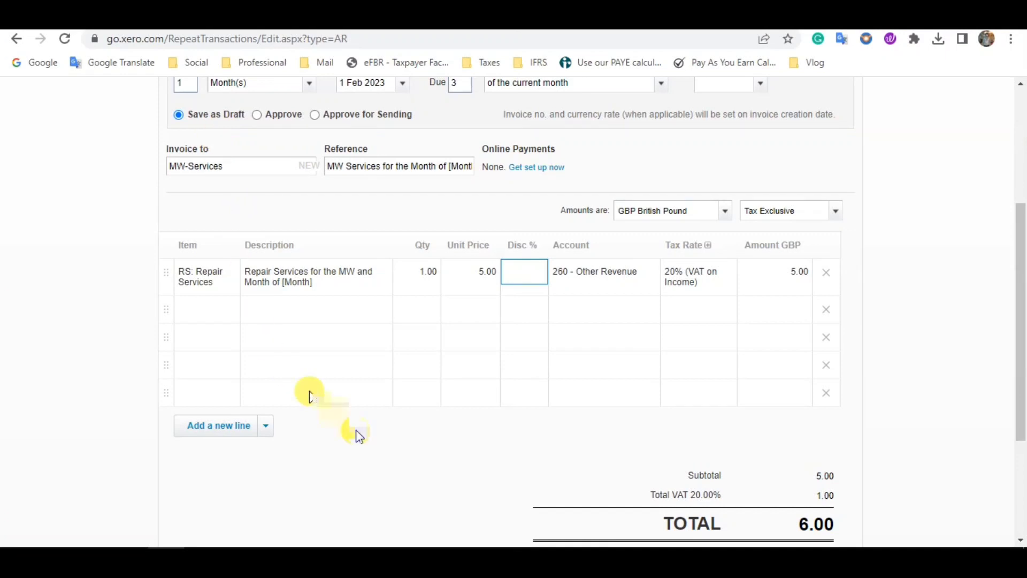
# Step: Review the repeating invoice's schedule, reference, line item and totals
pyautogui.scroll(-2, 380, 445)
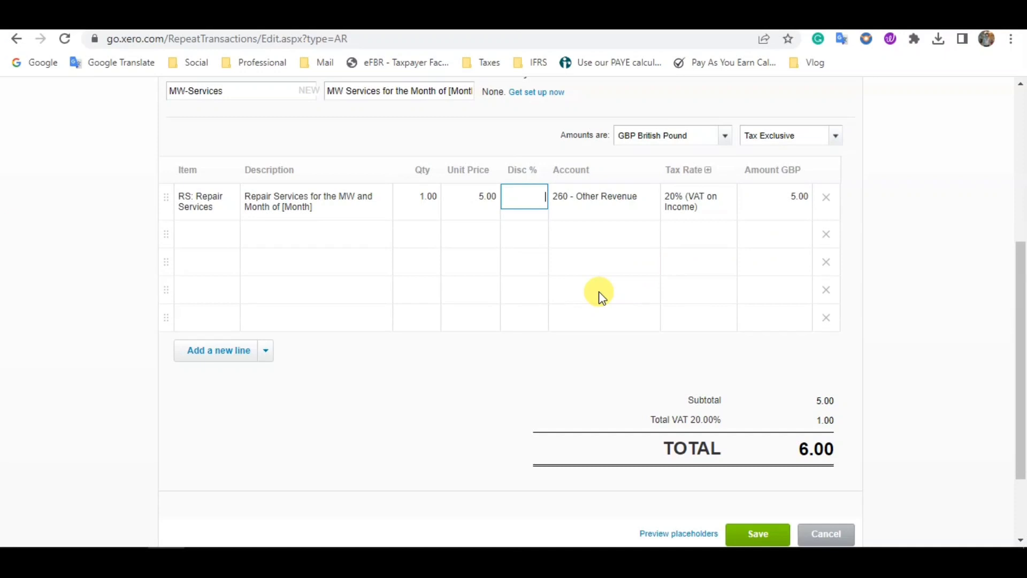
pyautogui.scroll(-1, 599, 295)
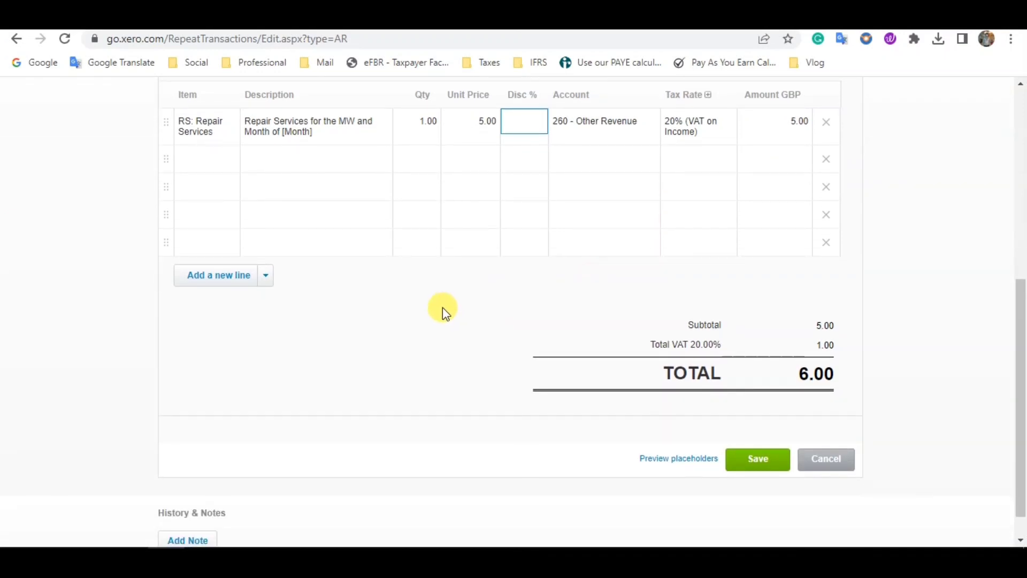
pyautogui.scroll(1, 442, 307)
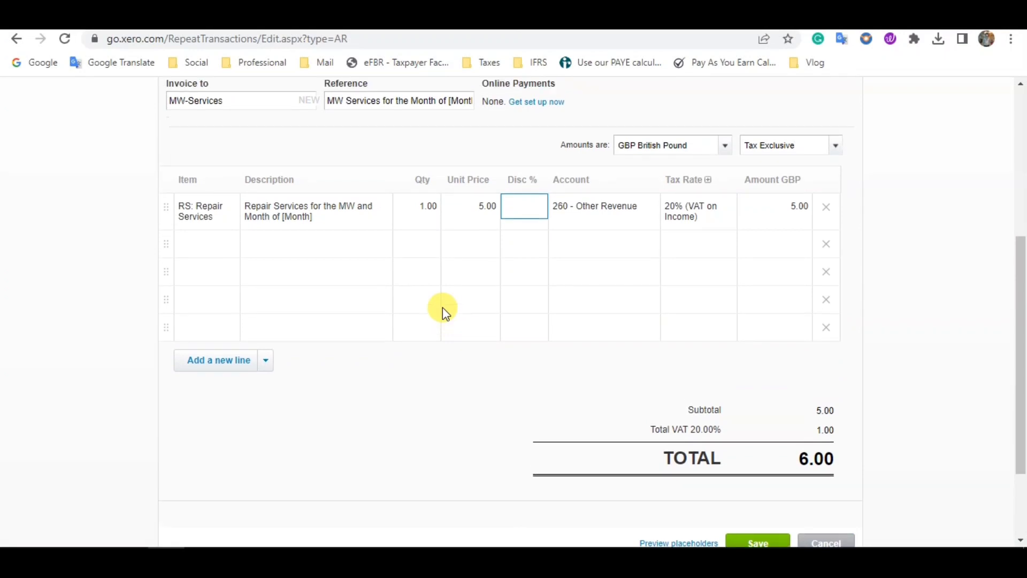
pyautogui.scroll(2, 442, 307)
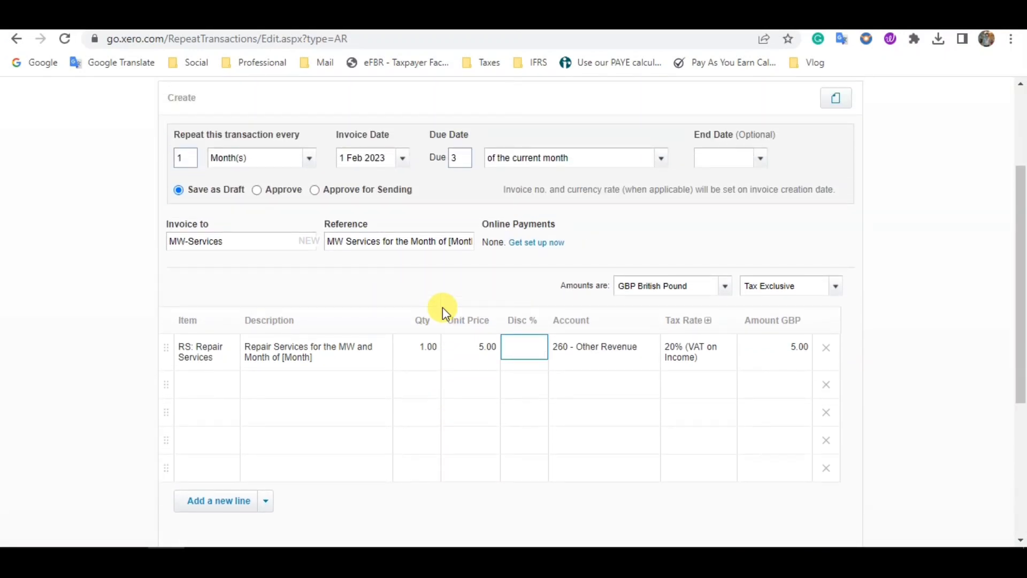
pyautogui.scroll(-3, 442, 308)
pyautogui.scroll(1, 442, 307)
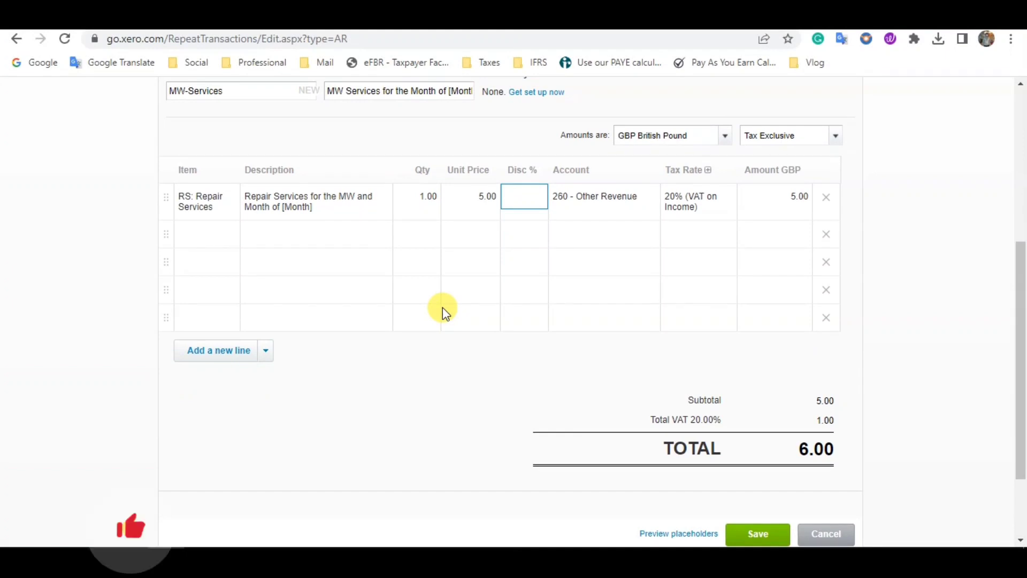
pyautogui.scroll(1, 442, 307)
pyautogui.scroll(-1, 442, 307)
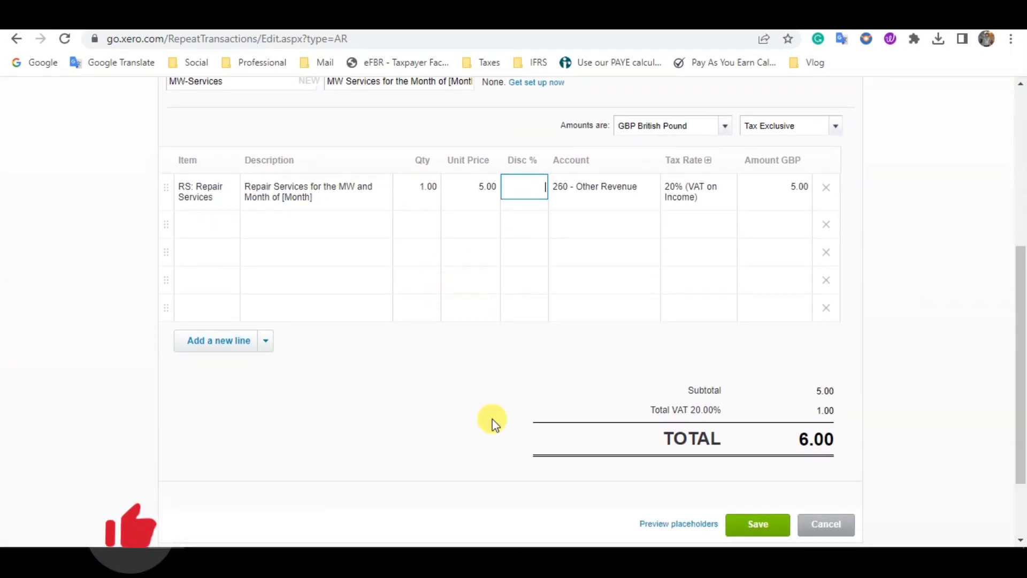
pyautogui.scroll(-1, 493, 423)
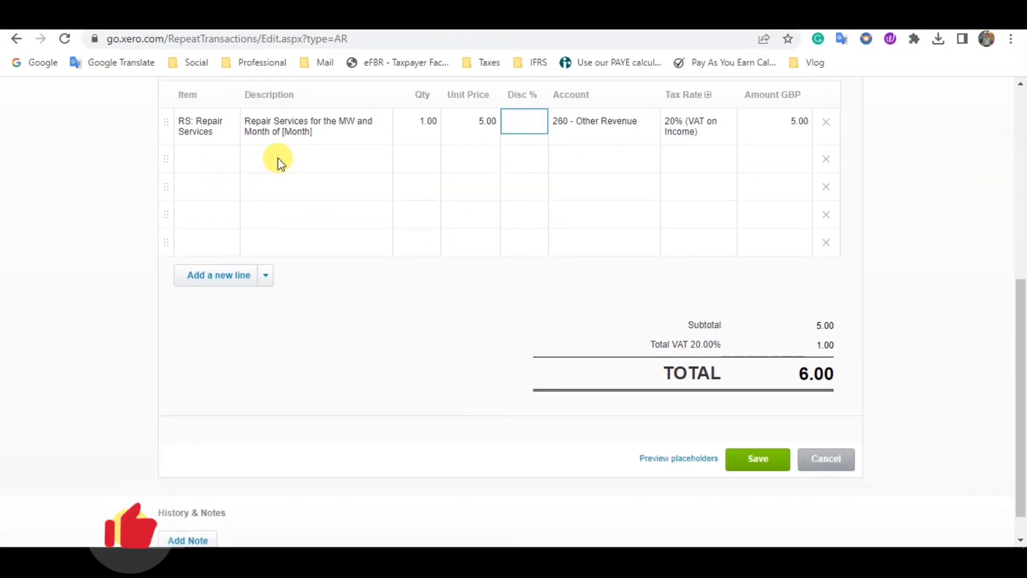
# Step: Preview how the placeholders fill in the invoice's reference and line description, and close the preview
pyautogui.click(675, 460)
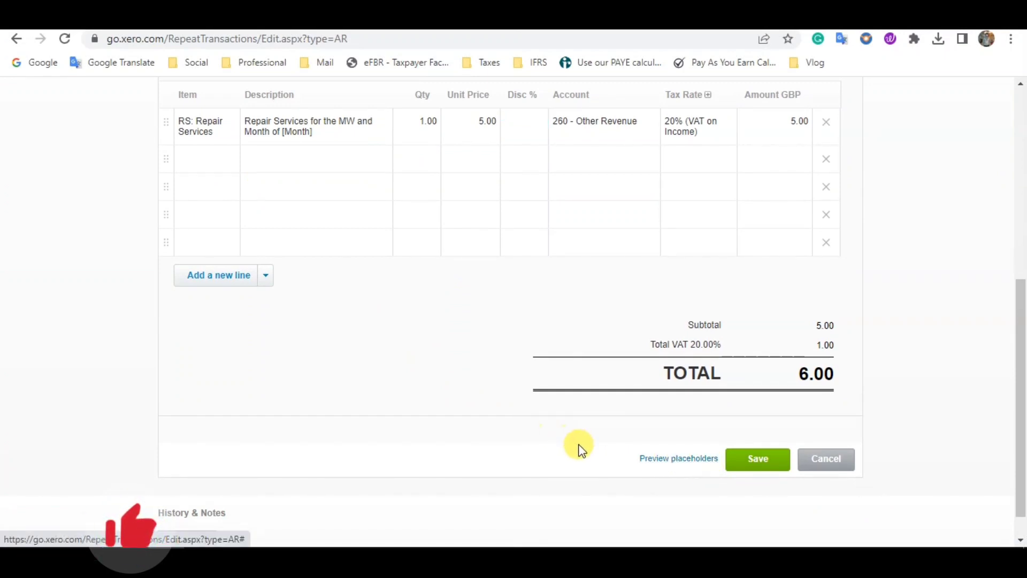
pyautogui.click(652, 459)
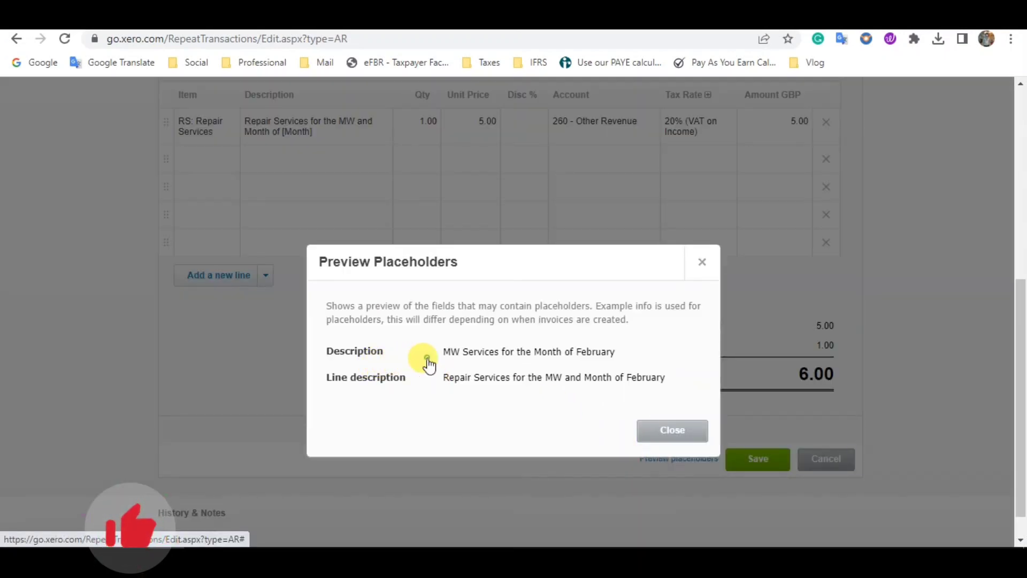
pyautogui.moveTo(428, 362); pyautogui.dragTo(594, 361)
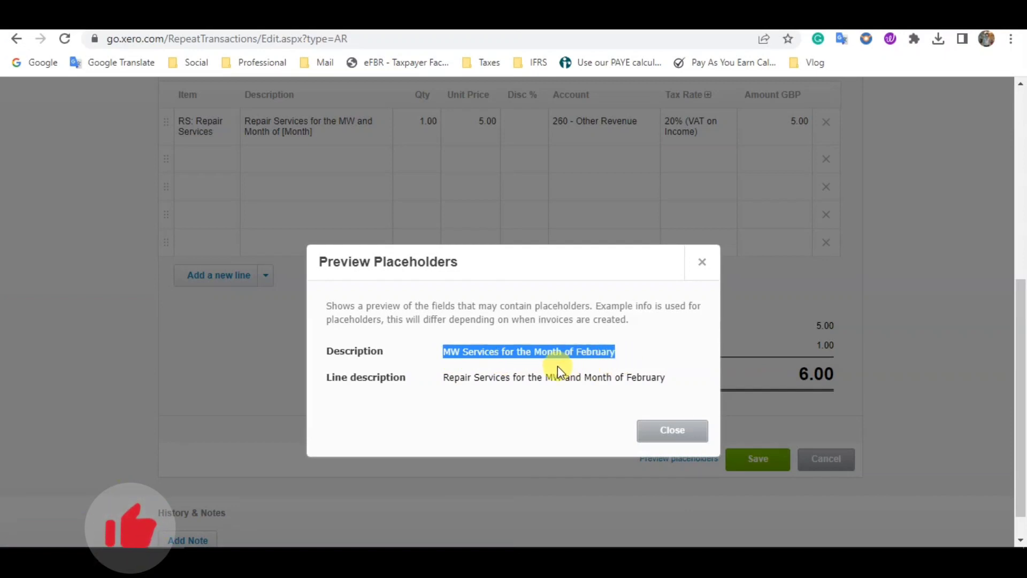
pyautogui.click(621, 353)
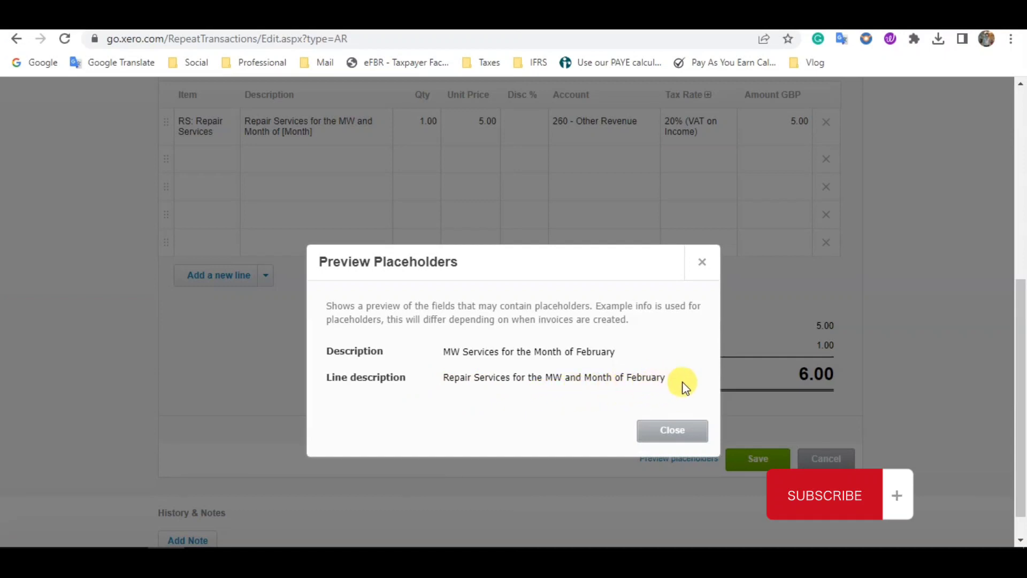
pyautogui.moveTo(681, 381); pyautogui.dragTo(624, 377)
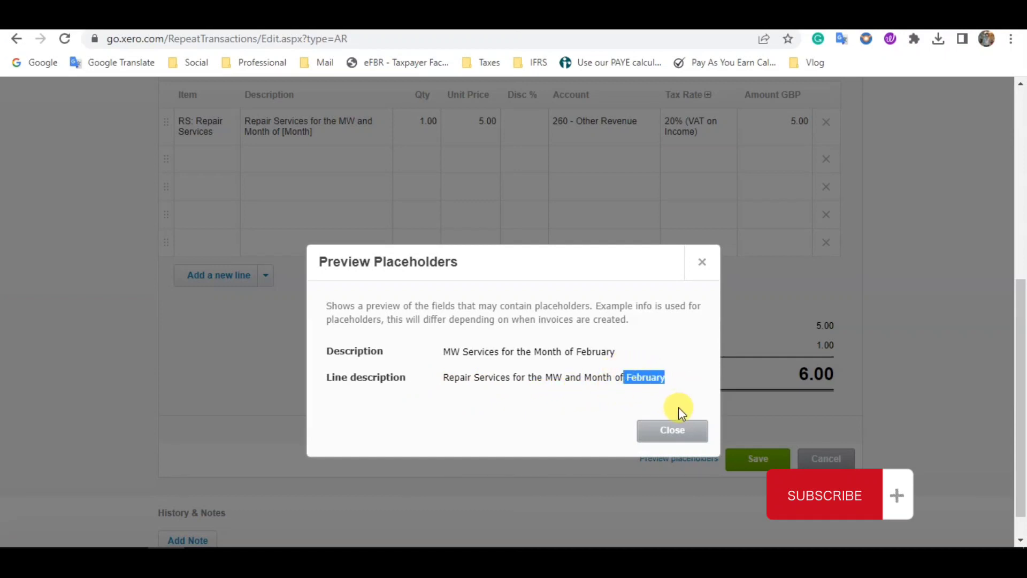
pyautogui.click(680, 439)
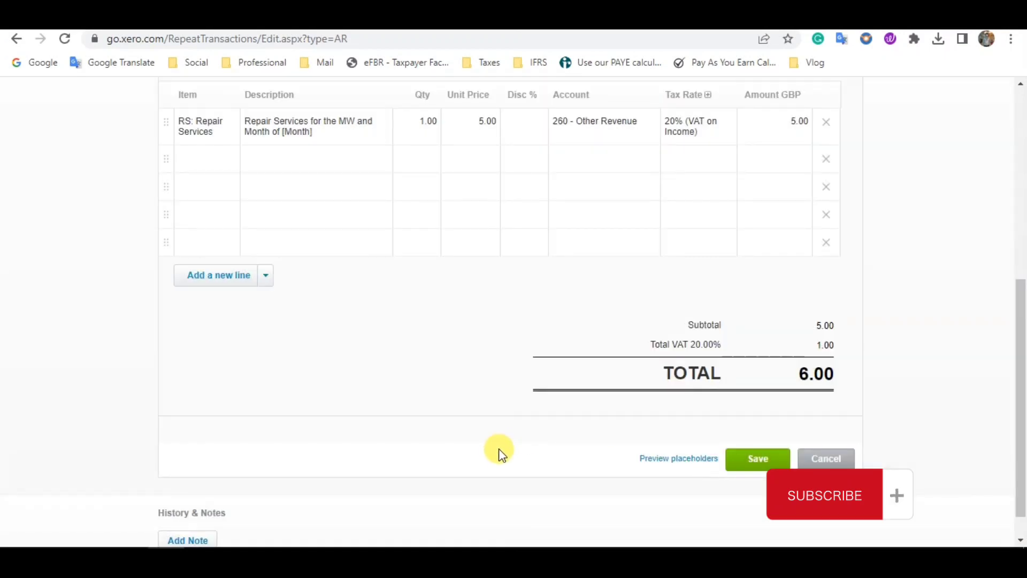
# Step: Check the completed form once more and save the repeating invoice
pyautogui.scroll(2, 500, 452)
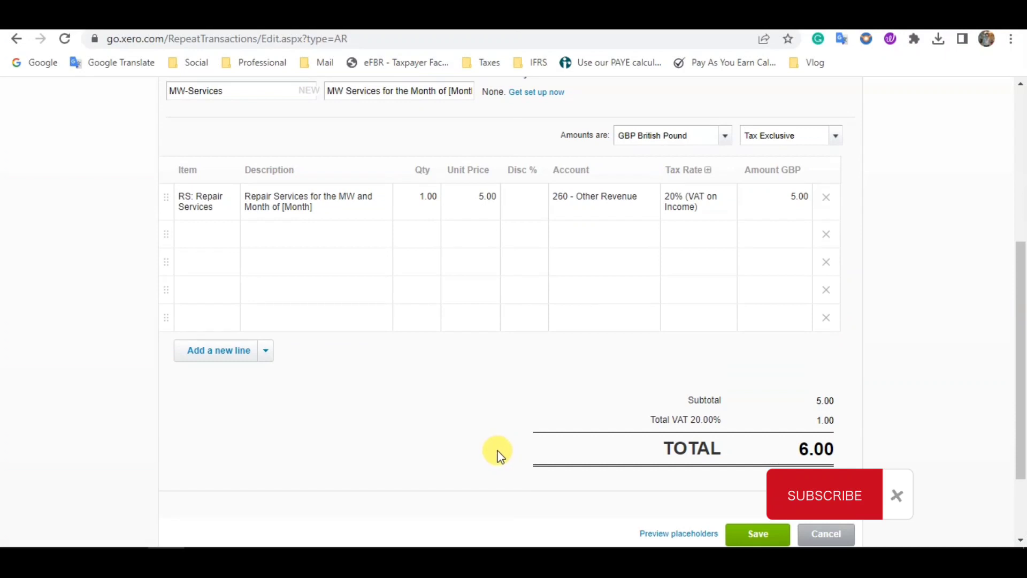
pyautogui.scroll(2, 398, 452)
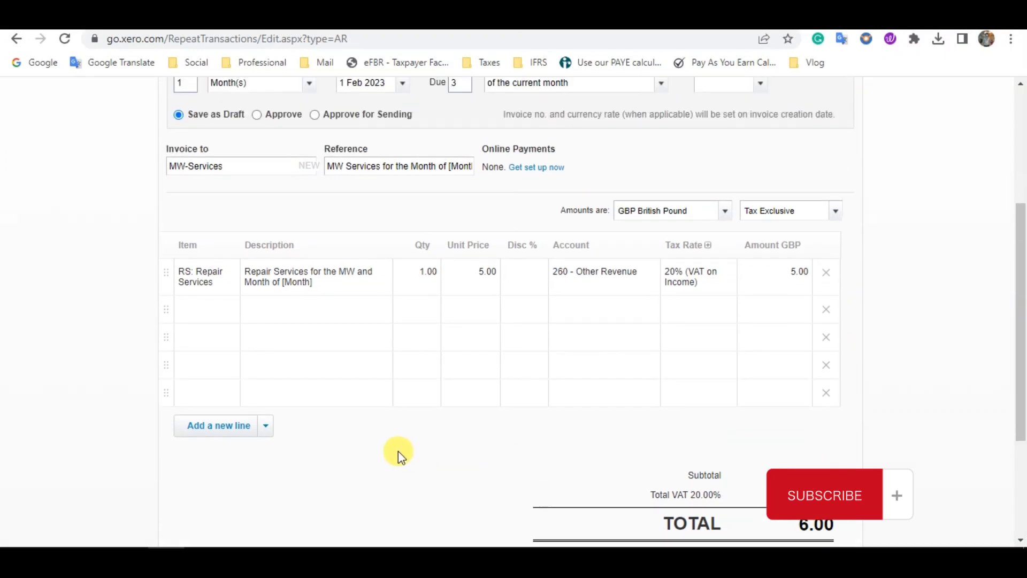
pyautogui.scroll(-4, 398, 452)
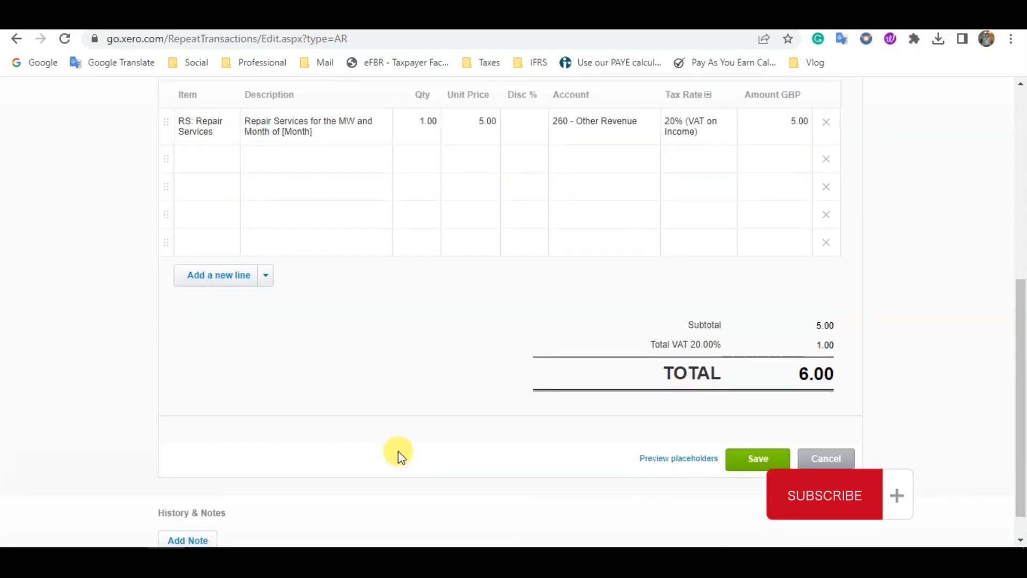
pyautogui.click(759, 463)
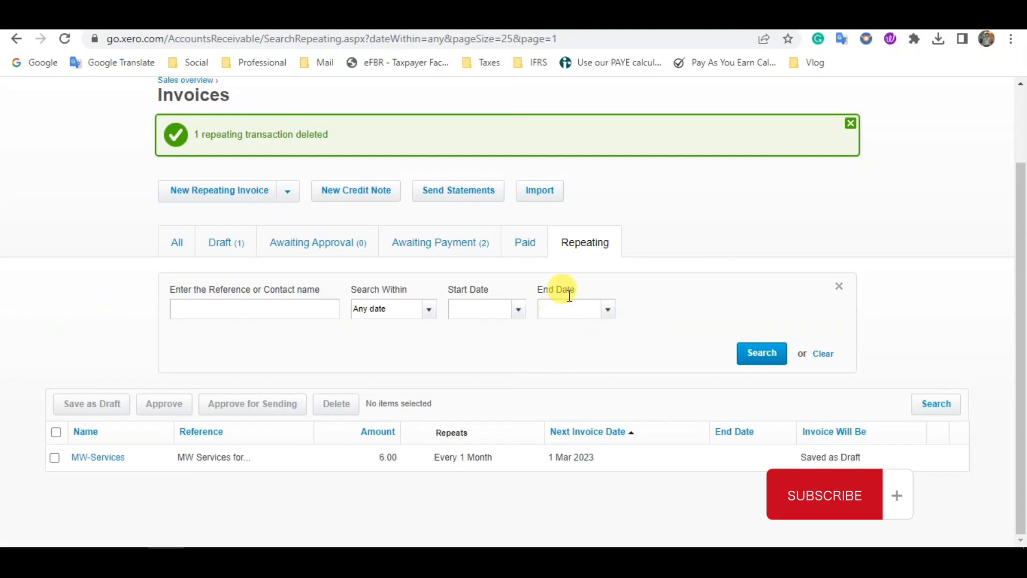
# Step: Check the MW-Services entry's repeat interval and next invoice date in the list of repeating invoices
pyautogui.scroll(2, 583, 261)
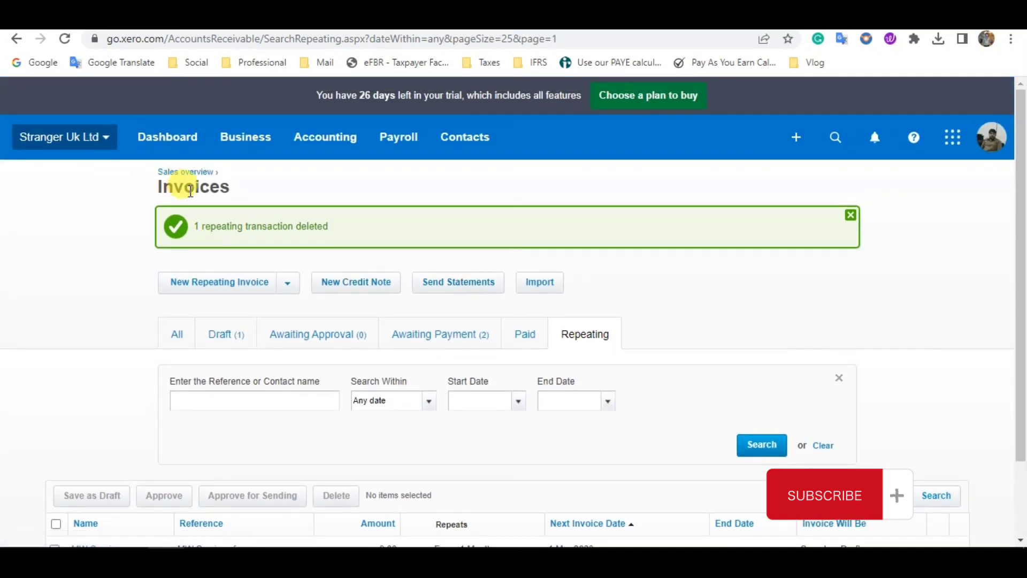
pyautogui.scroll(-2, 578, 321)
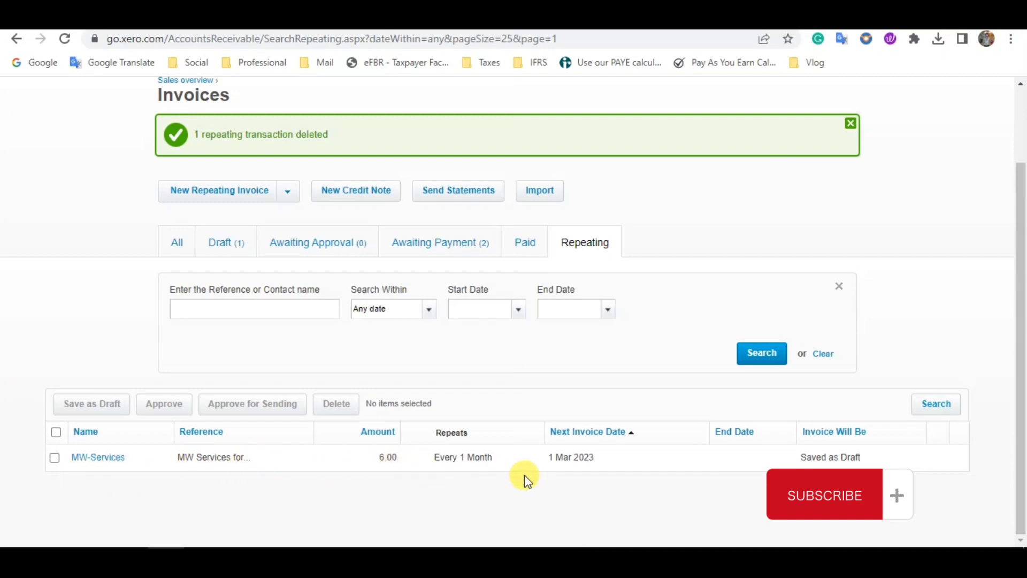
pyautogui.moveTo(435, 432); pyautogui.dragTo(482, 434)
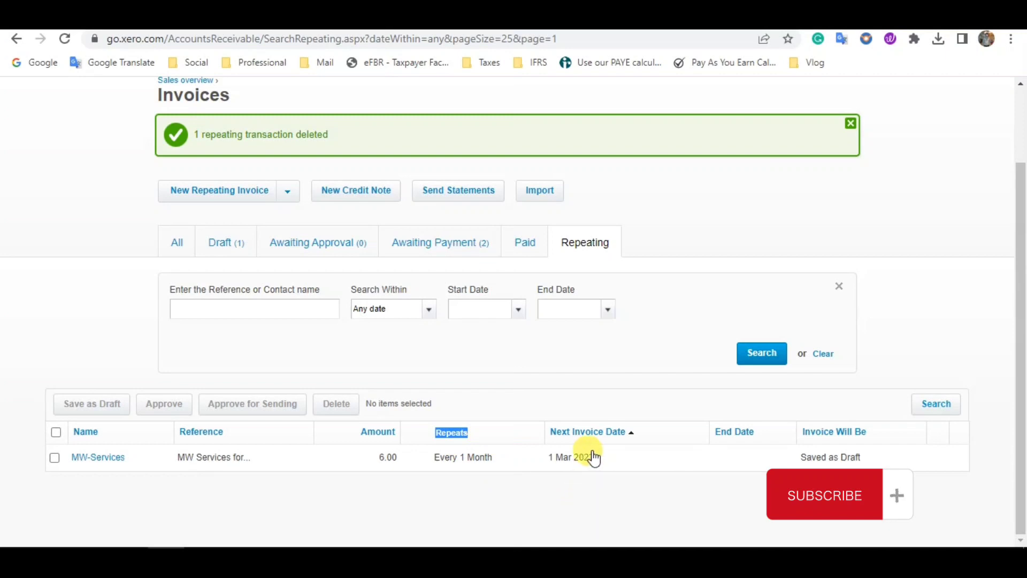
pyautogui.moveTo(614, 467); pyautogui.dragTo(549, 467)
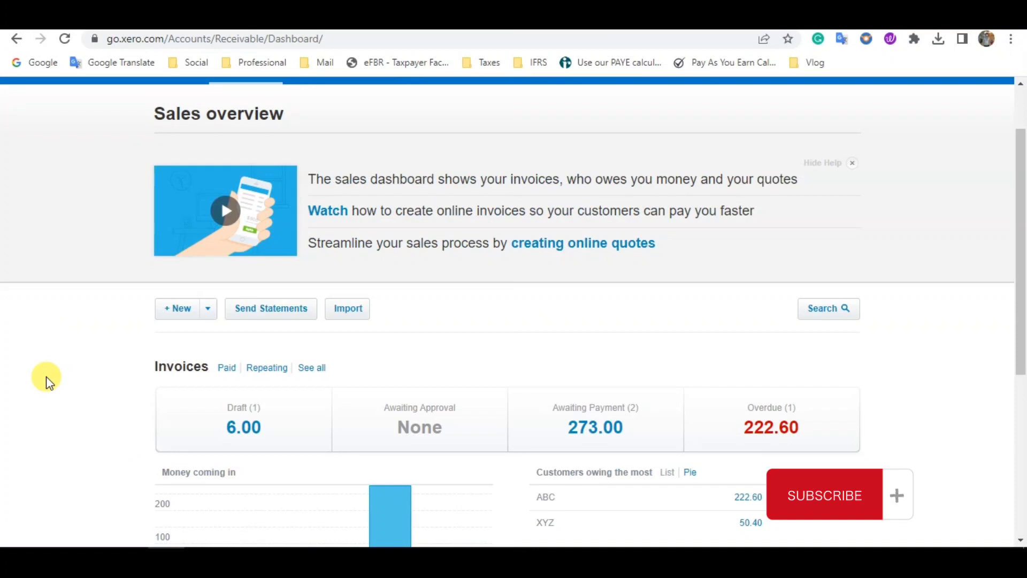
# Step: Open the generated draft invoice for MW-Services from the sales overview's draft invoices
pyautogui.scroll(-3, 46, 377)
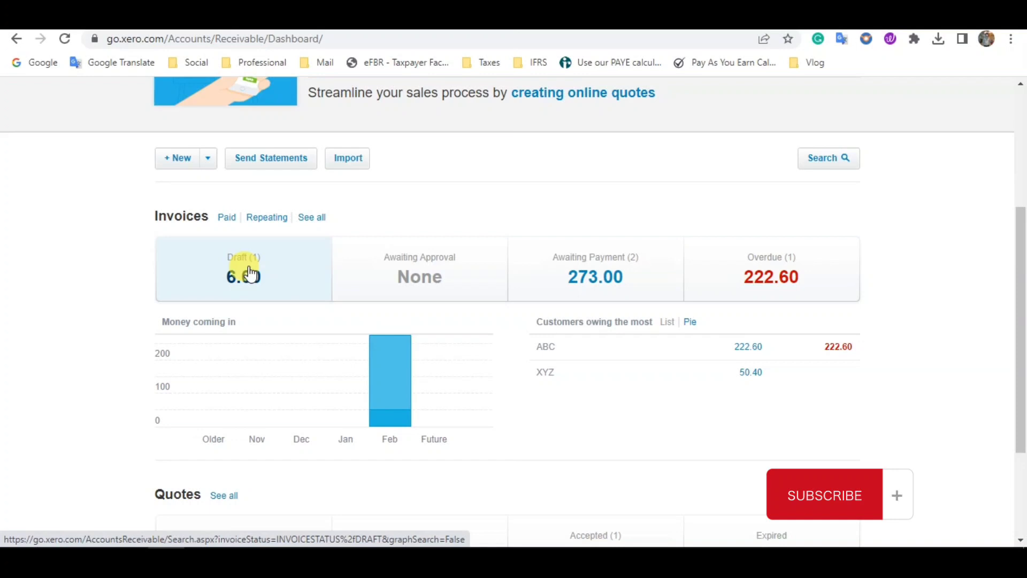
pyautogui.click(249, 272)
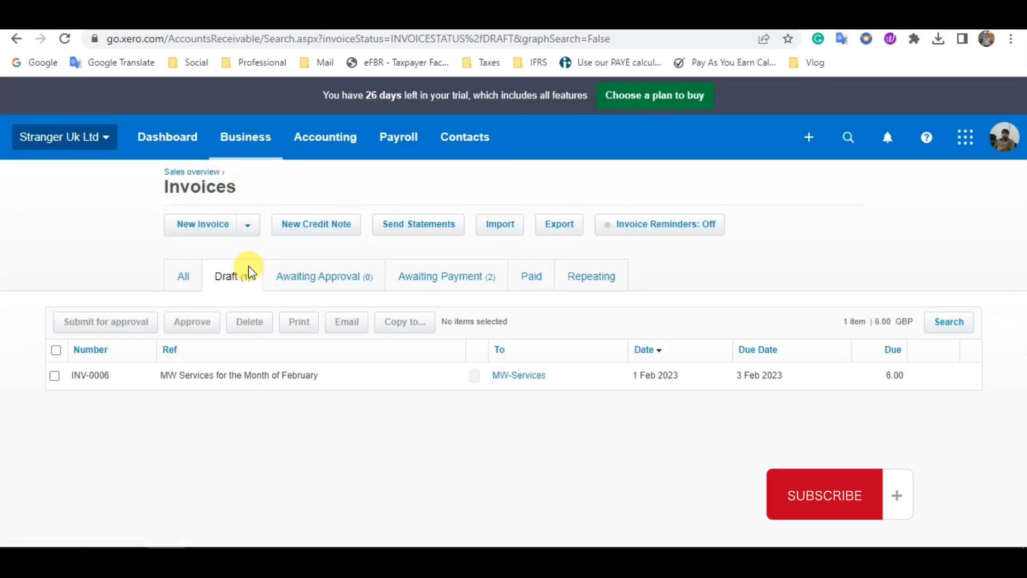
pyautogui.click(241, 380)
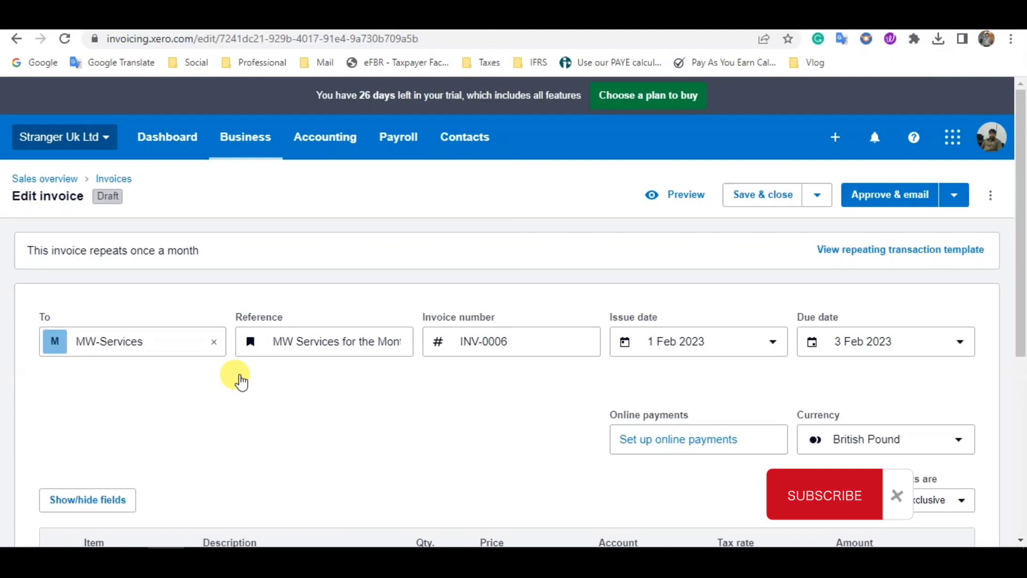
# Step: Set the quantity of the Repair Services line in the draft invoice to 3
pyautogui.scroll(-3, 241, 382)
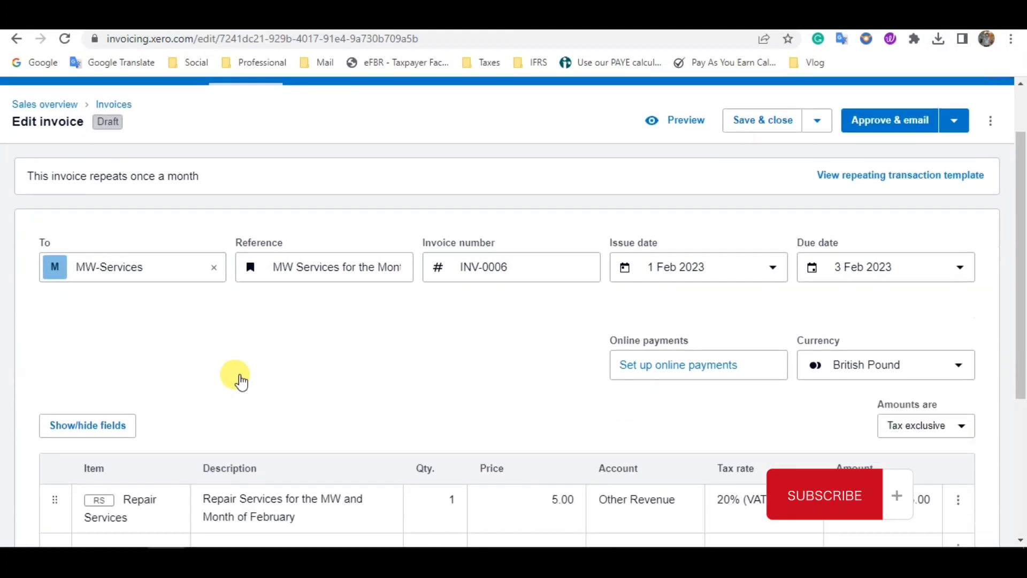
pyautogui.scroll(-1, 240, 382)
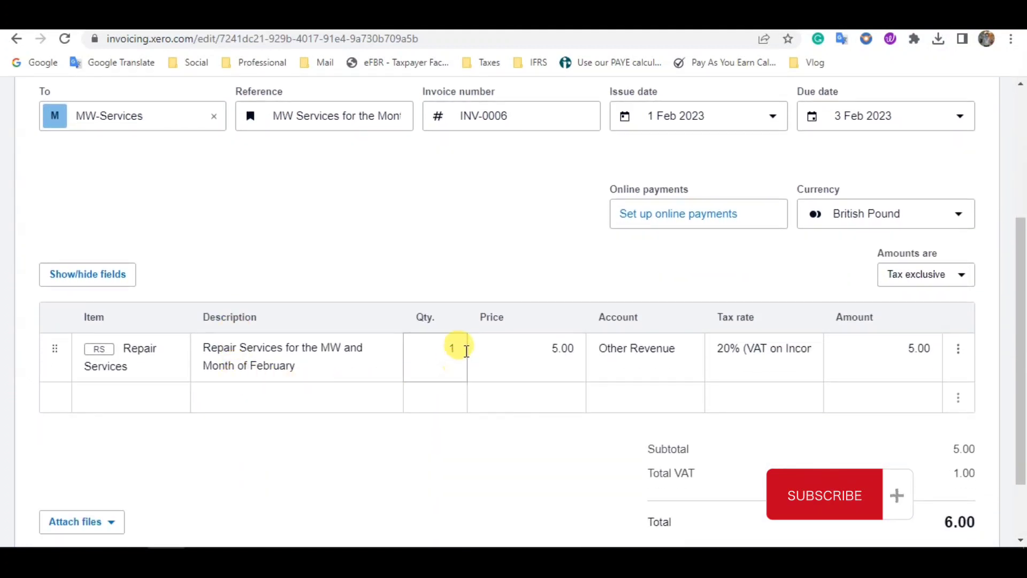
pyautogui.click(437, 350)
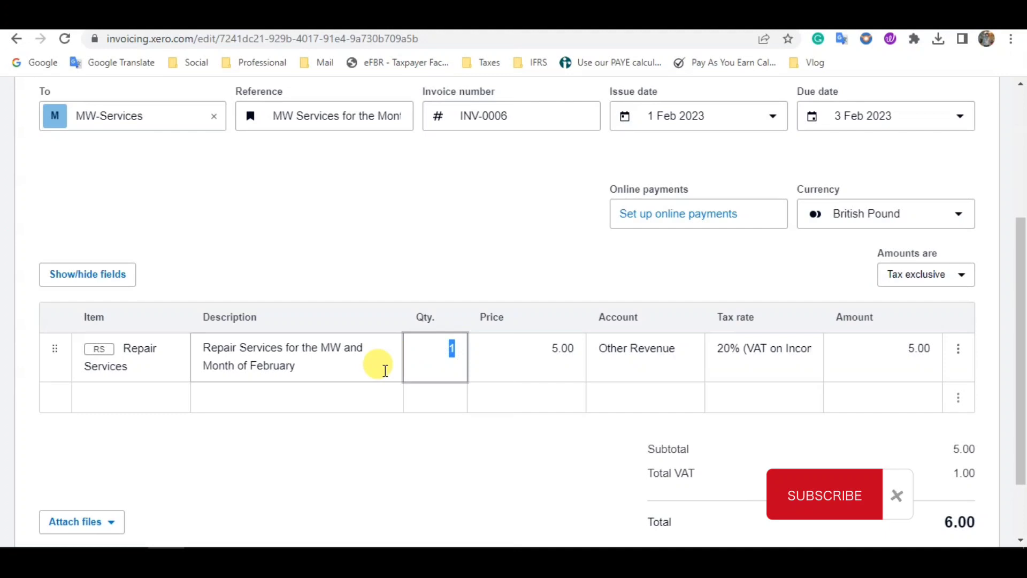
pyautogui.write('3')
pyautogui.press('Tab')
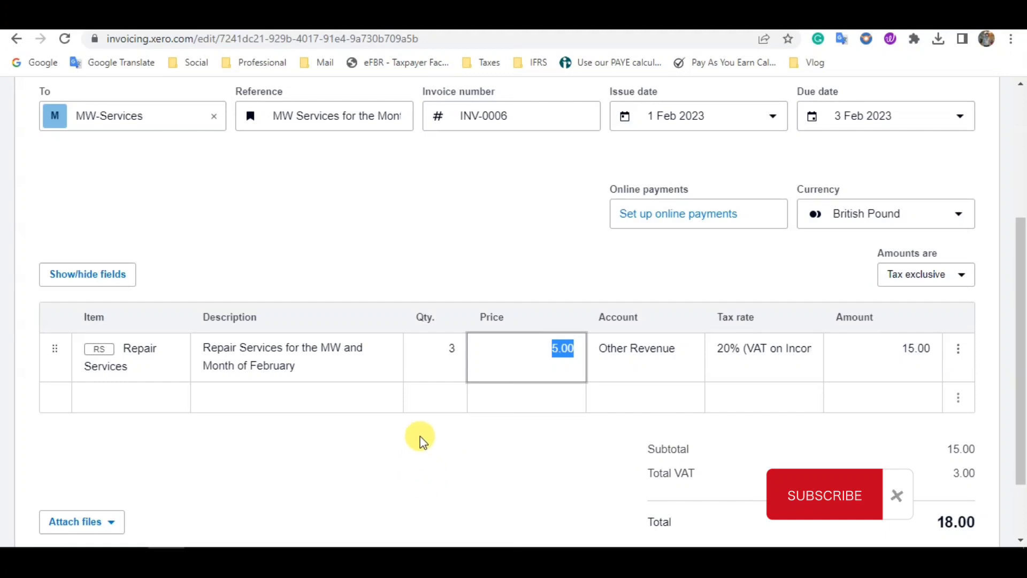
# Step: Review the edited draft invoice and approve it without emailing it
pyautogui.scroll(3, 412, 436)
pyautogui.scroll(-2, 406, 436)
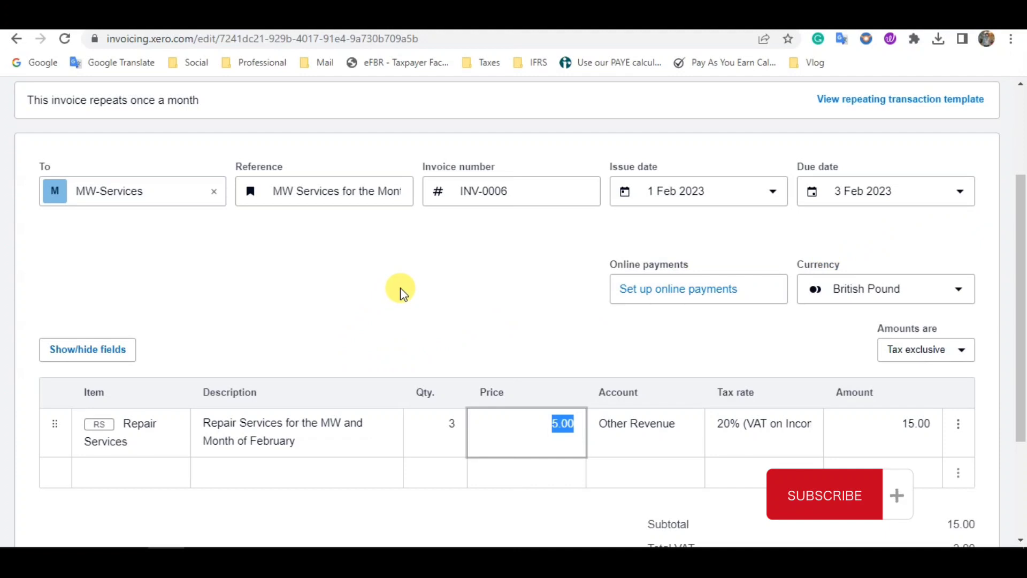
pyautogui.scroll(2, 400, 287)
pyautogui.scroll(-3, 400, 287)
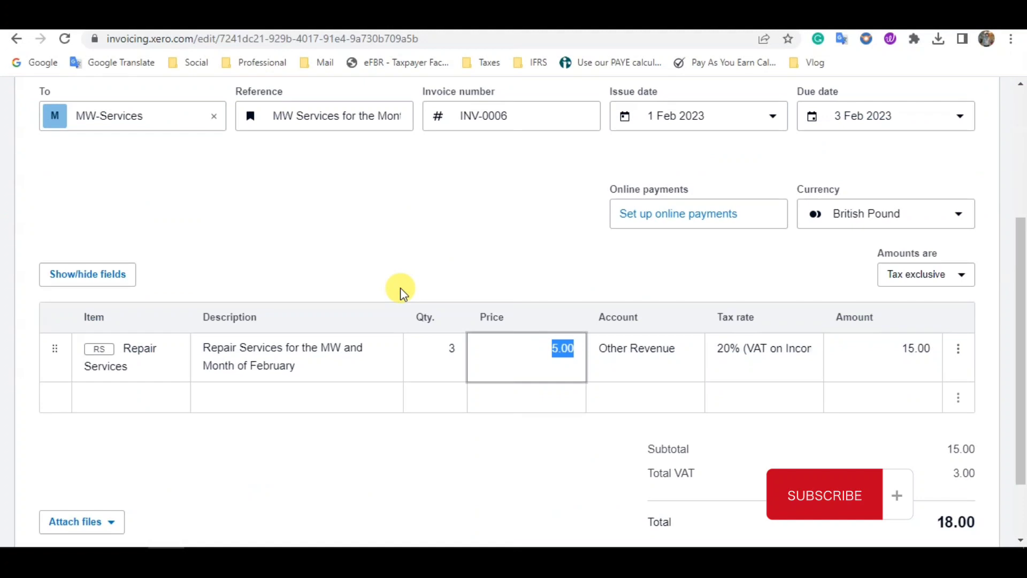
pyautogui.scroll(5, 400, 288)
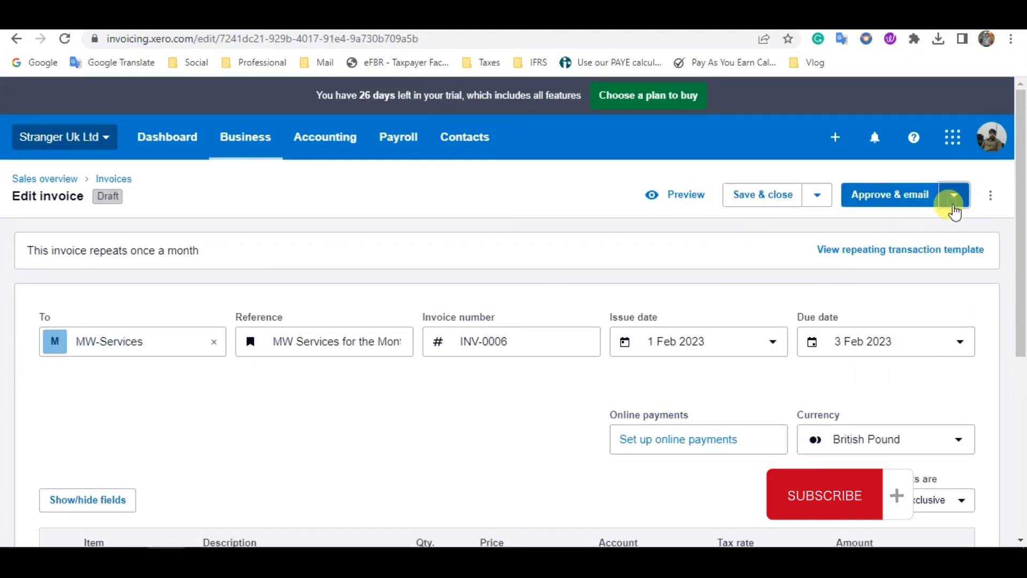
pyautogui.click(954, 195)
pyautogui.click(856, 234)
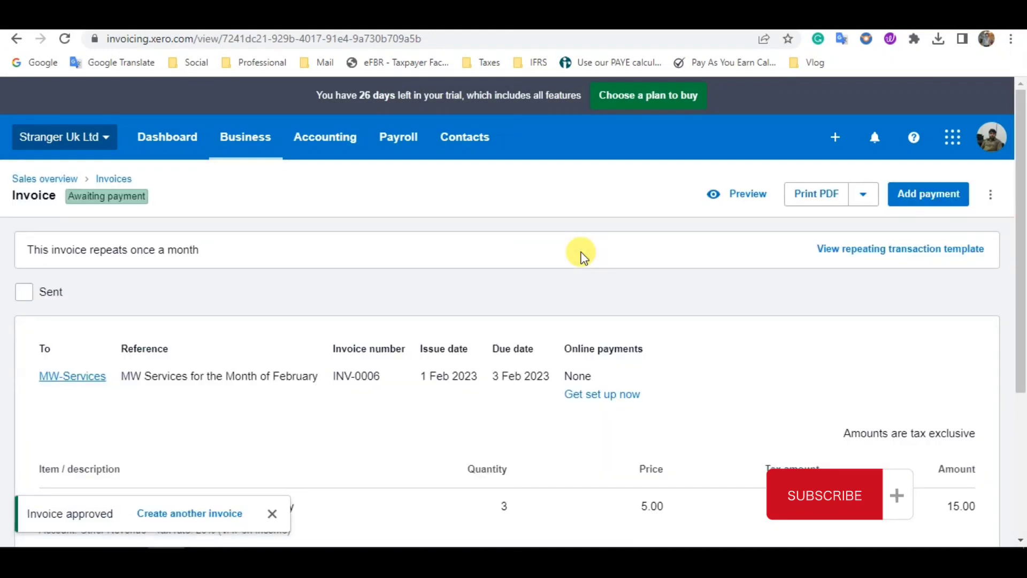
# Step: Return to the sales overview, check the invoice summary and open the list of repeating invoices
pyautogui.click(67, 181)
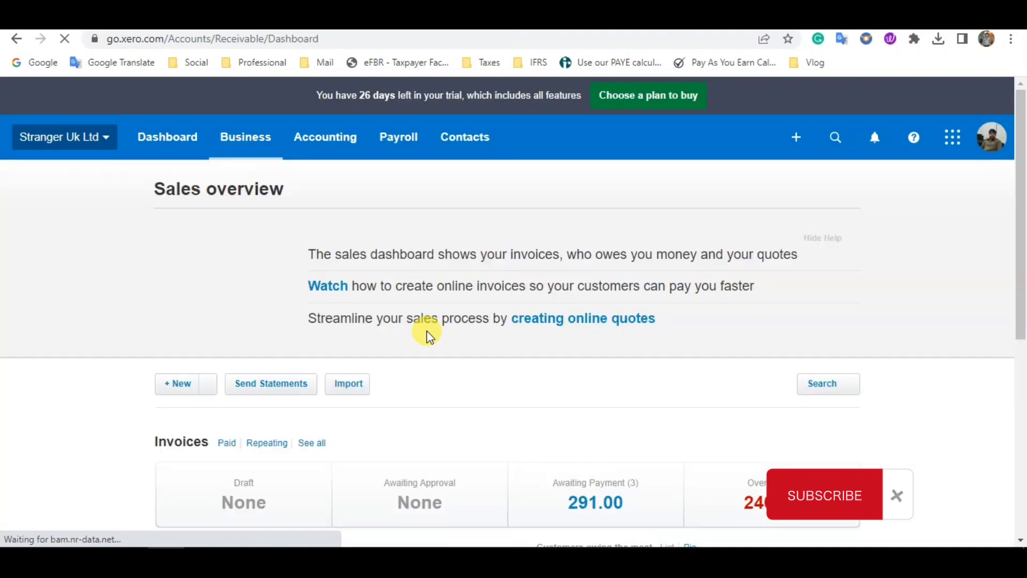
pyautogui.scroll(-3, 447, 370)
pyautogui.scroll(-2, 447, 370)
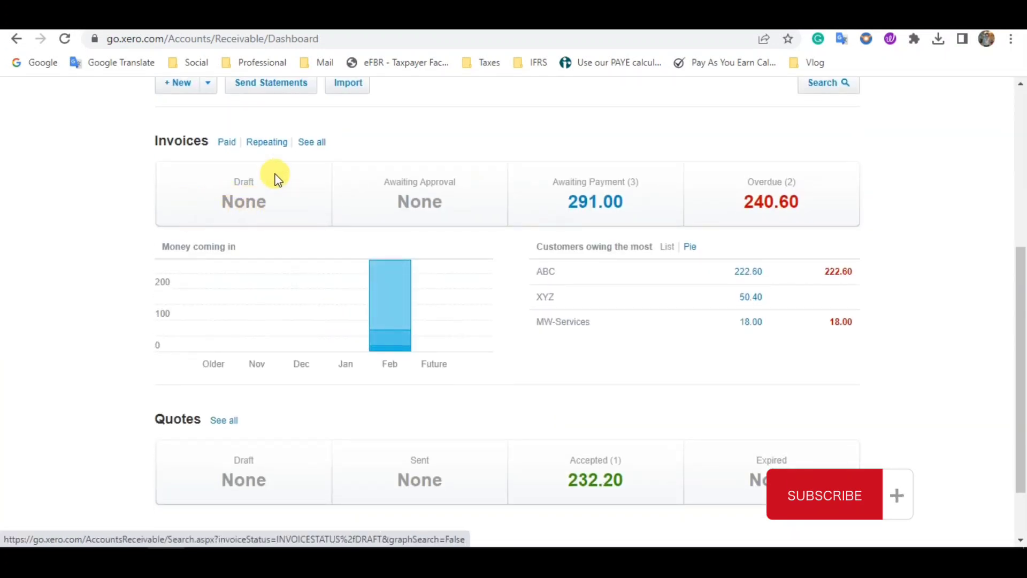
pyautogui.click(267, 144)
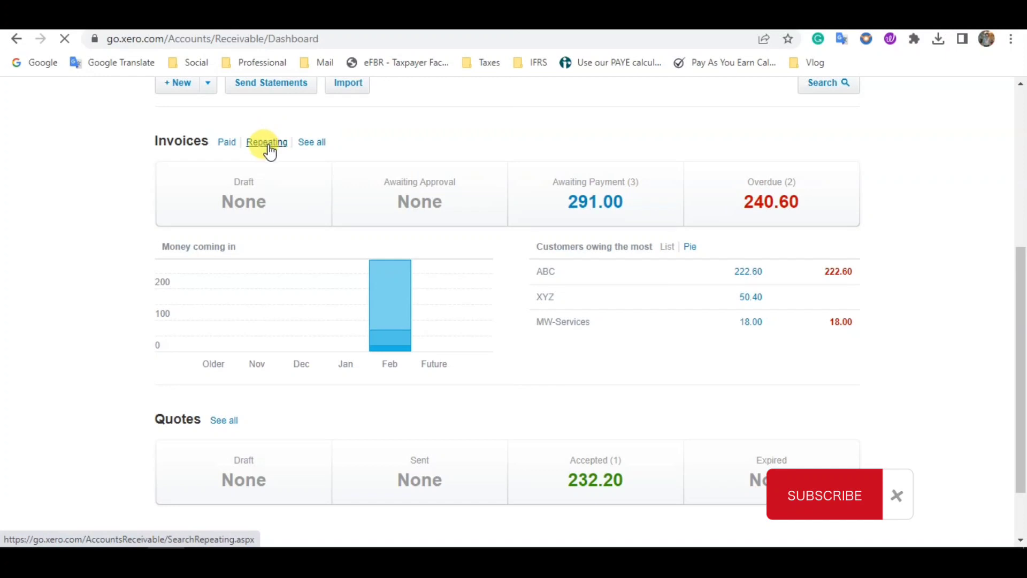